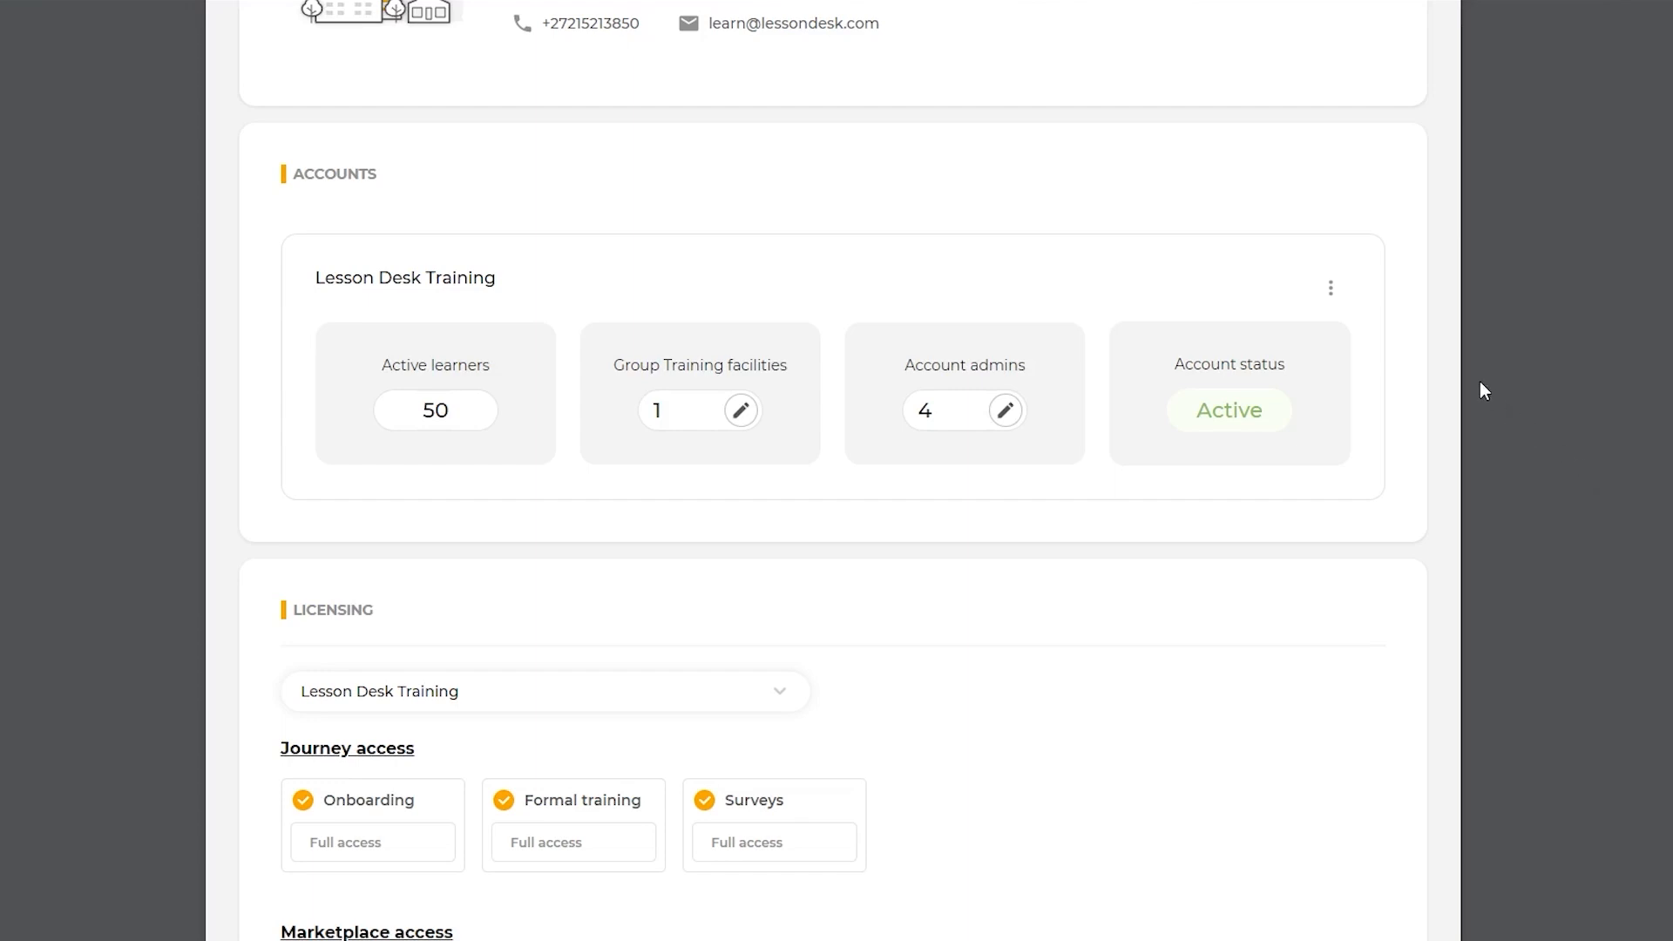
Step: Review the Group Training facilities of the Lesson Desk Training account, including the content caching time and account choices
click(1332, 291)
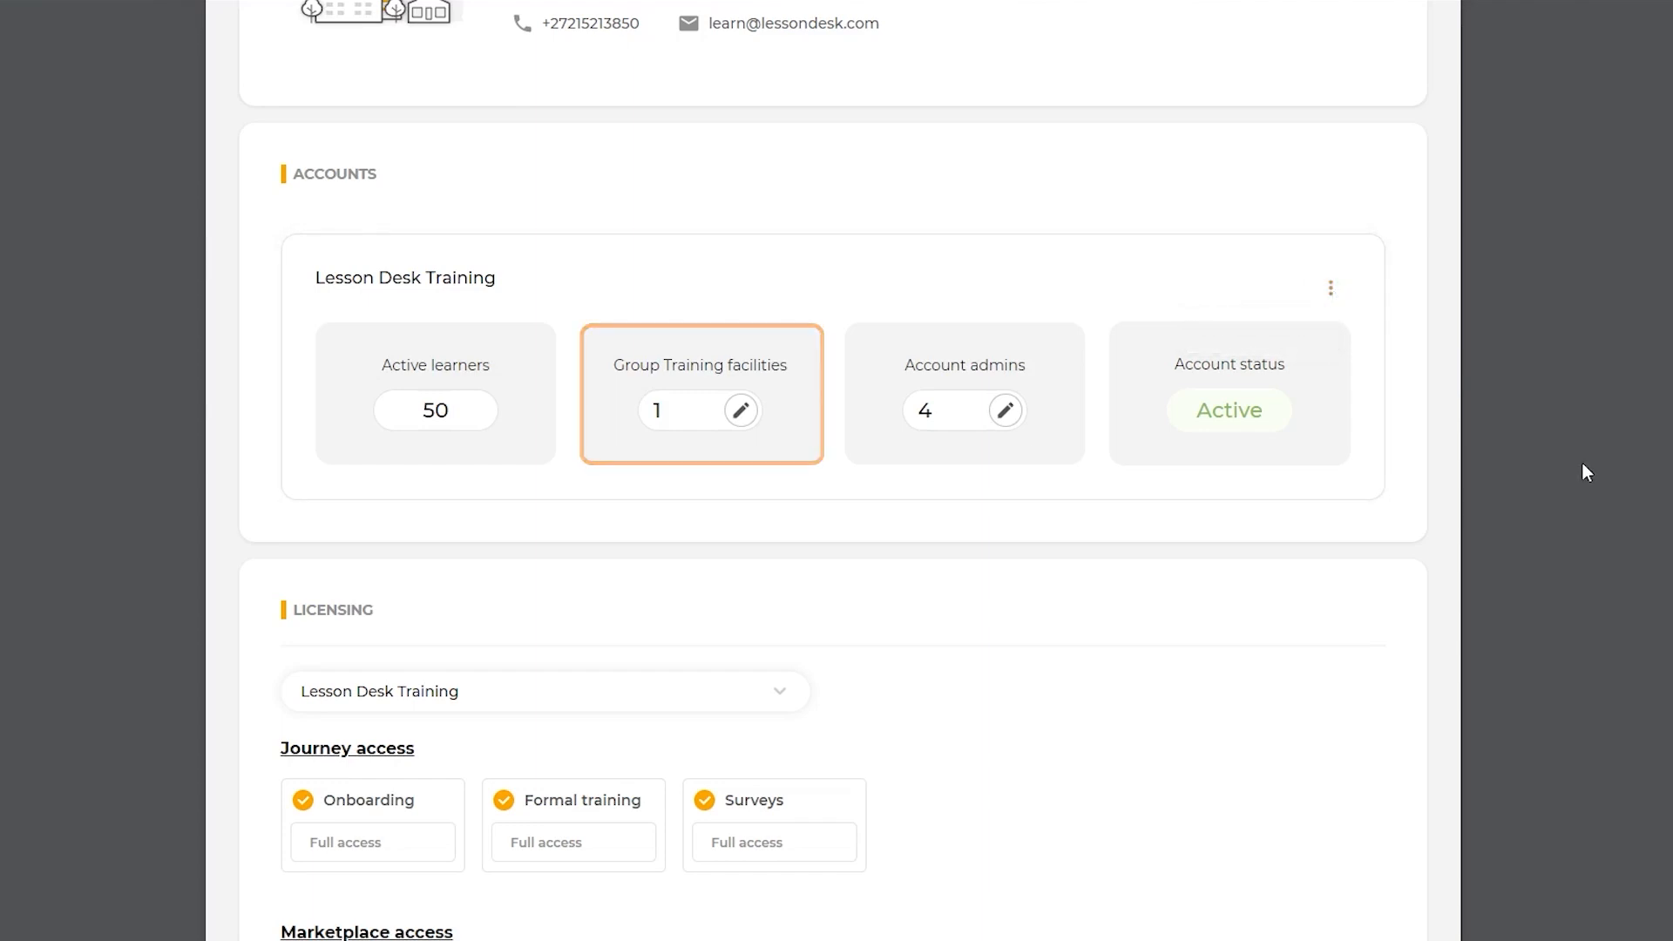
click(749, 412)
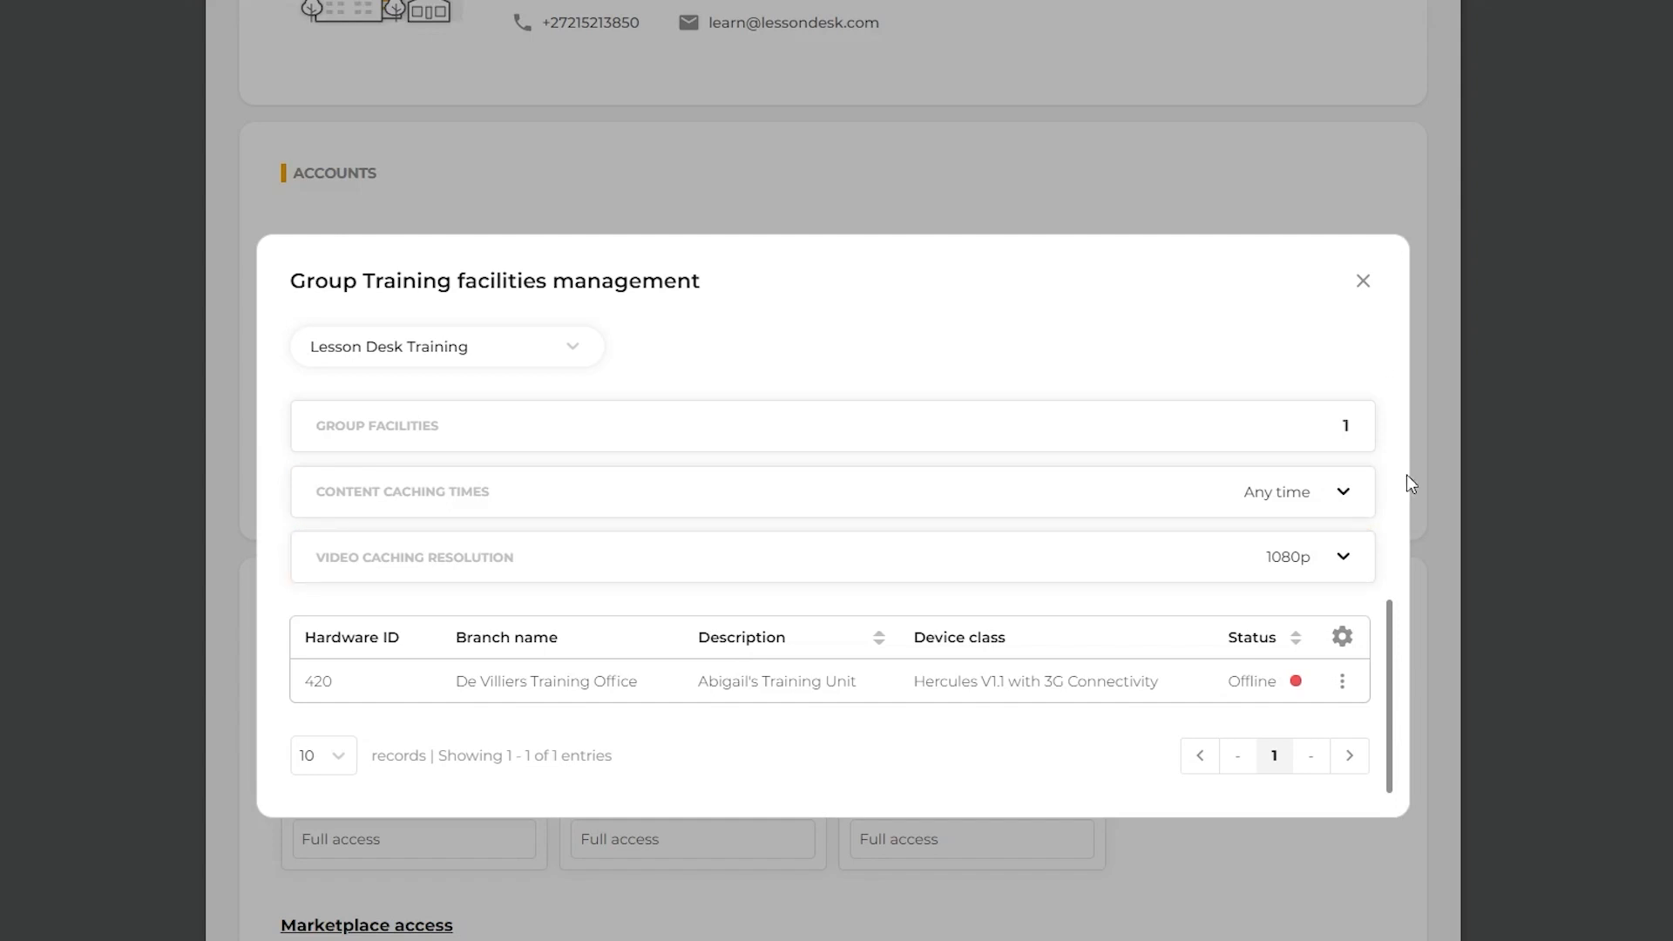
click(1347, 493)
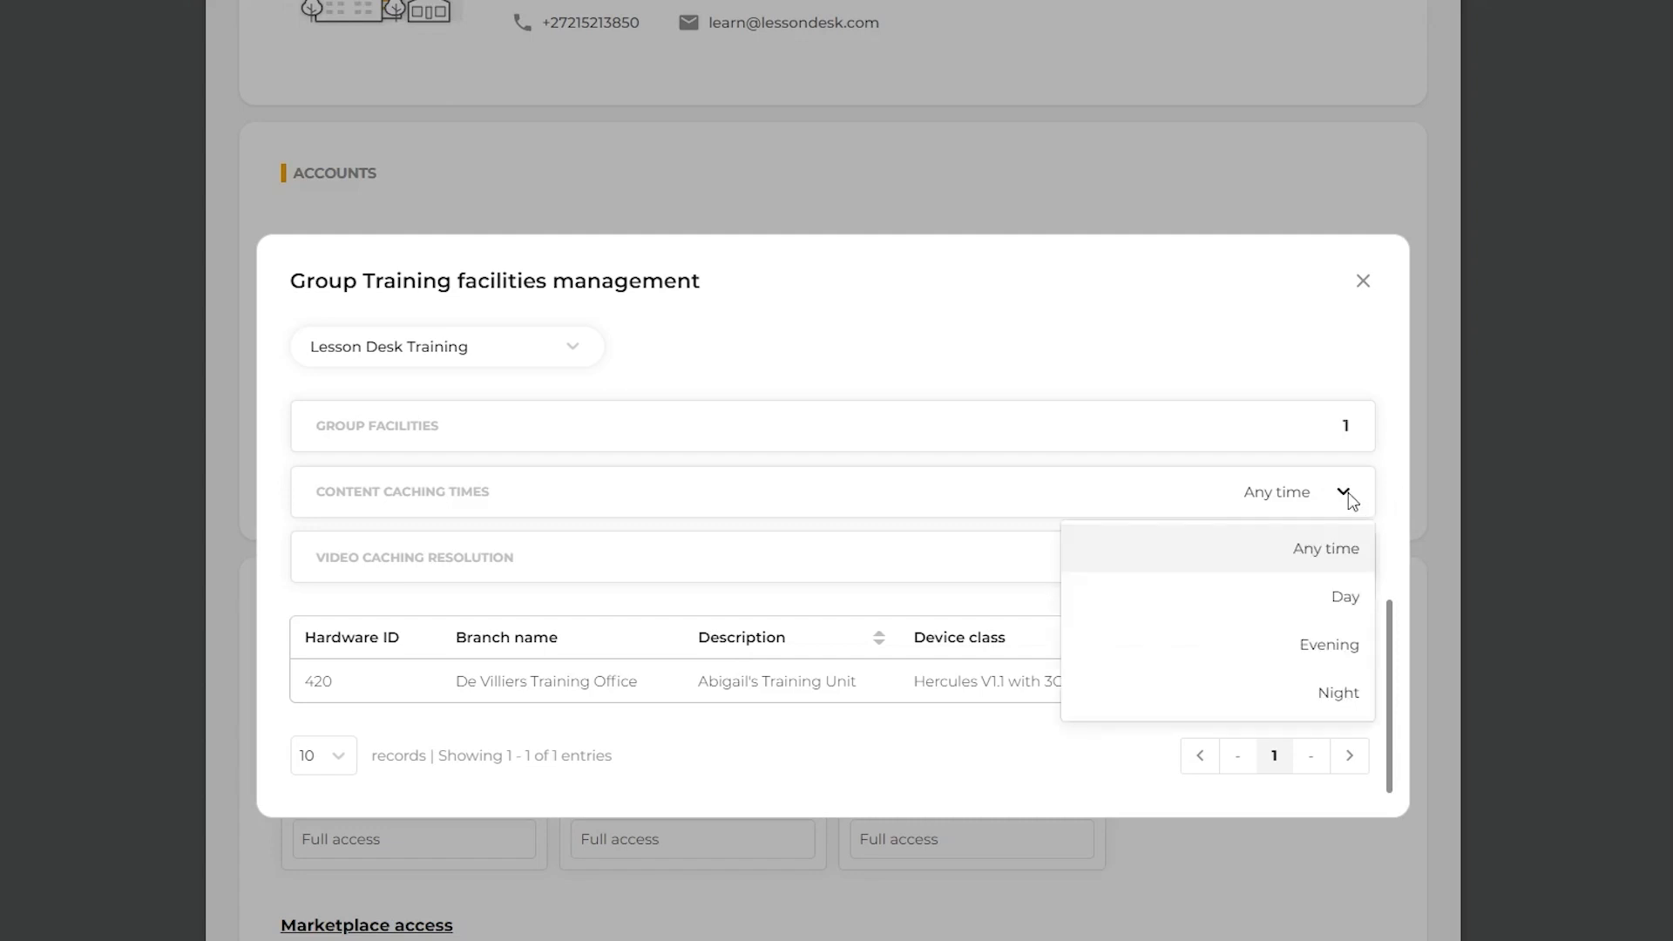
click(1346, 493)
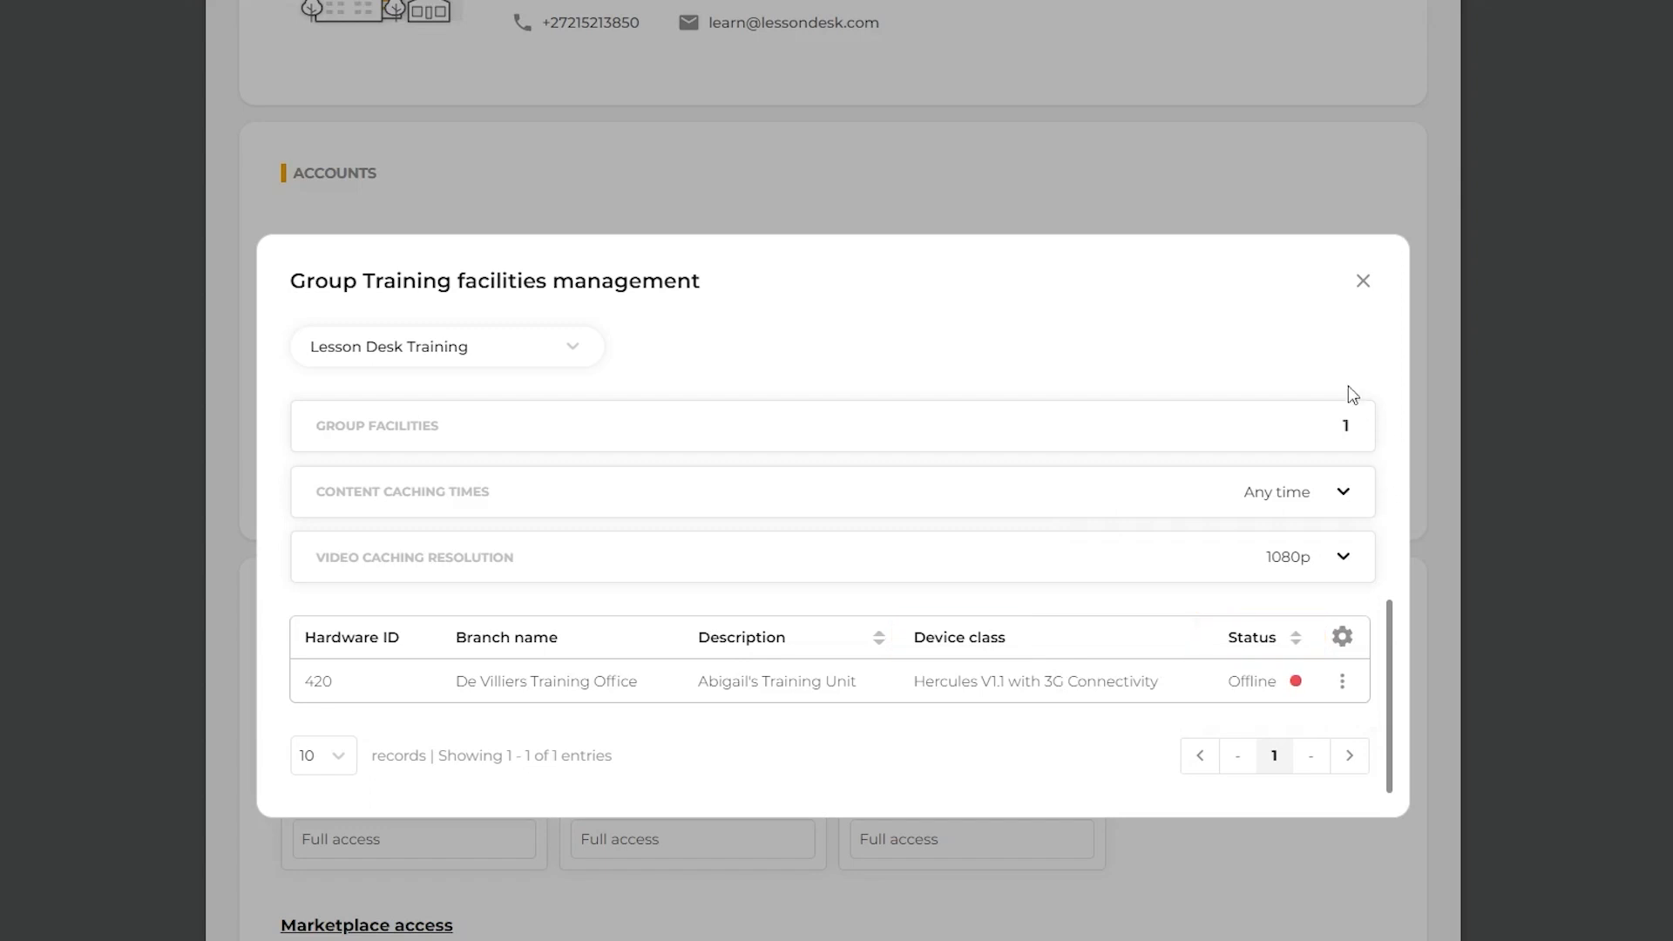
click(573, 348)
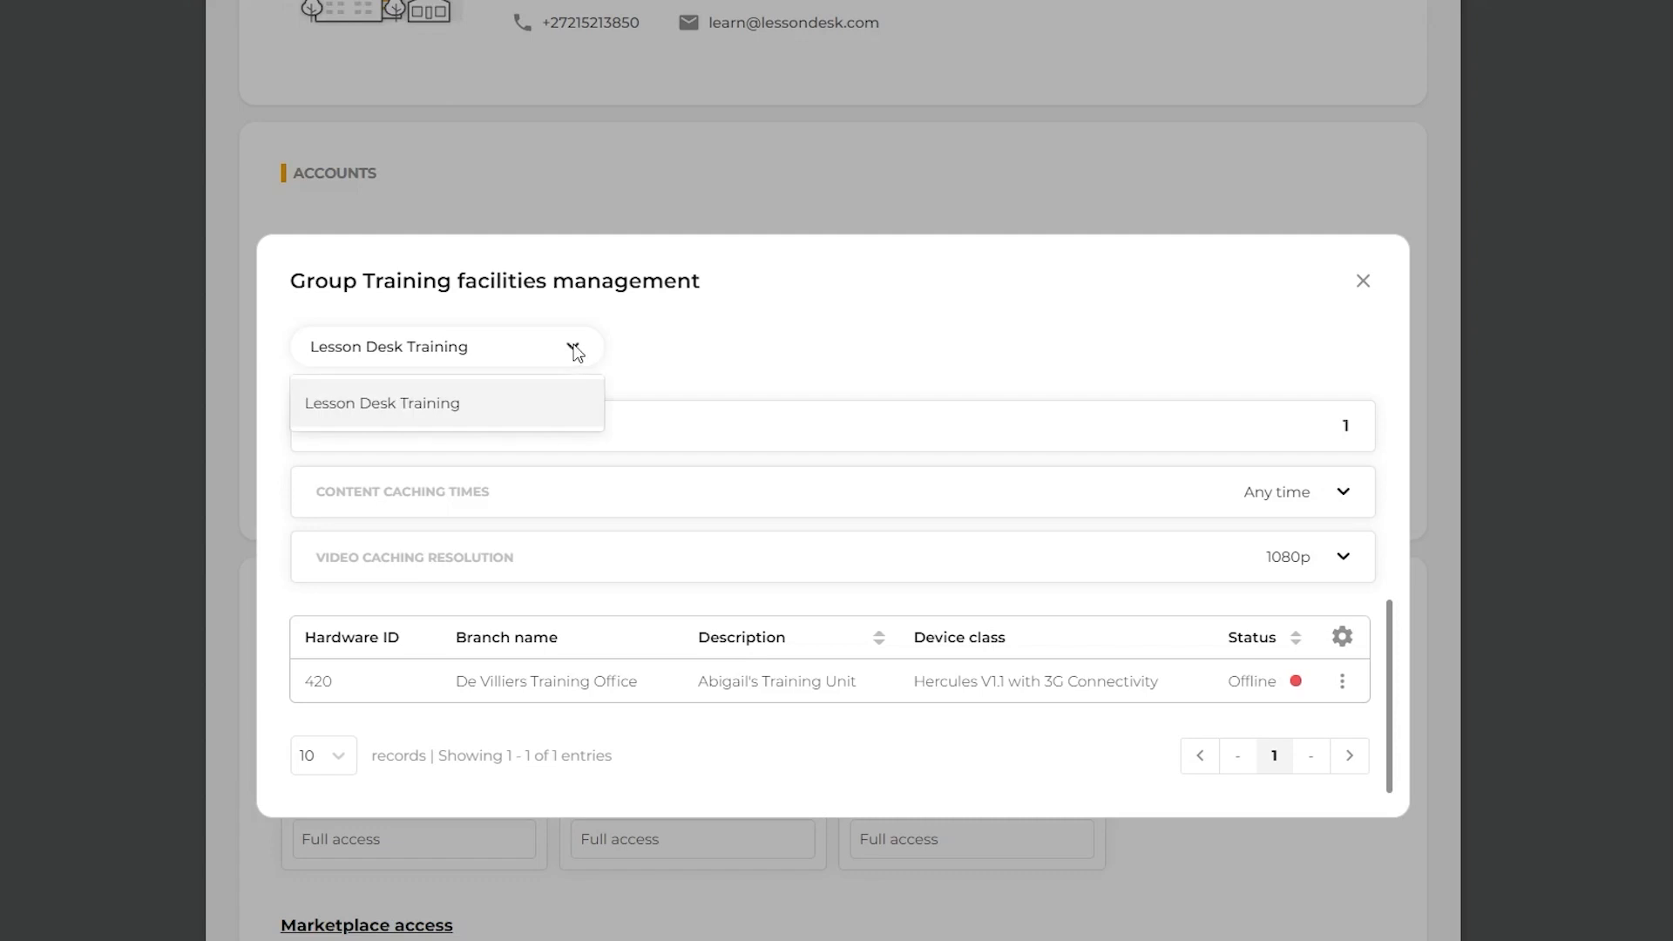
click(573, 348)
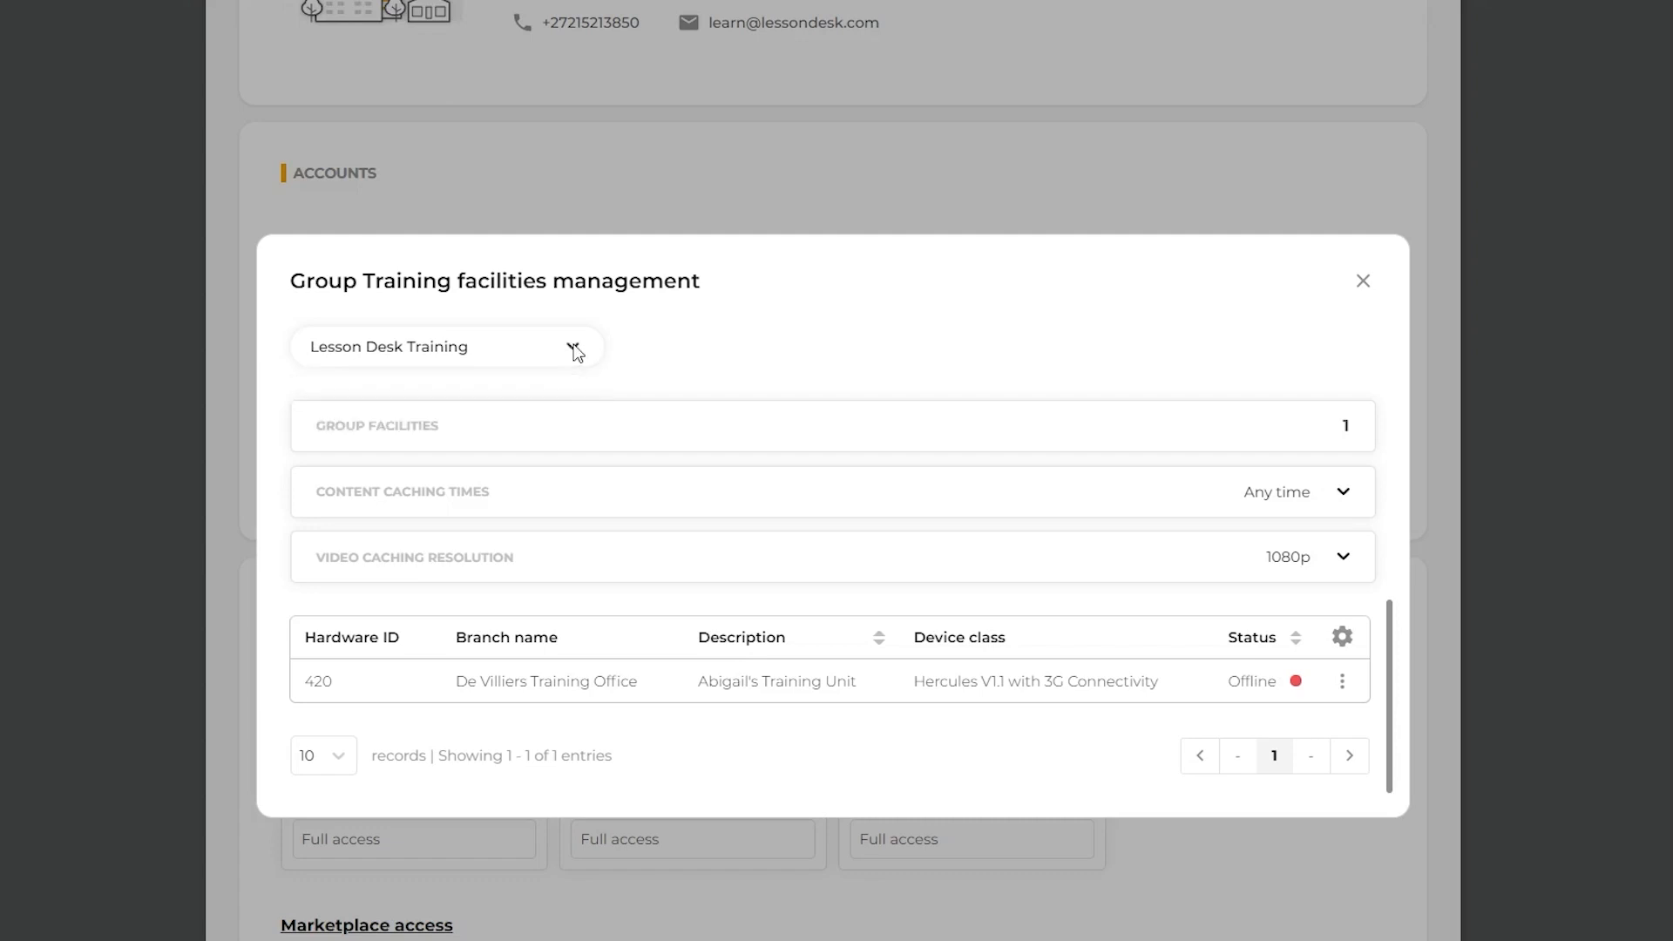
click(1362, 283)
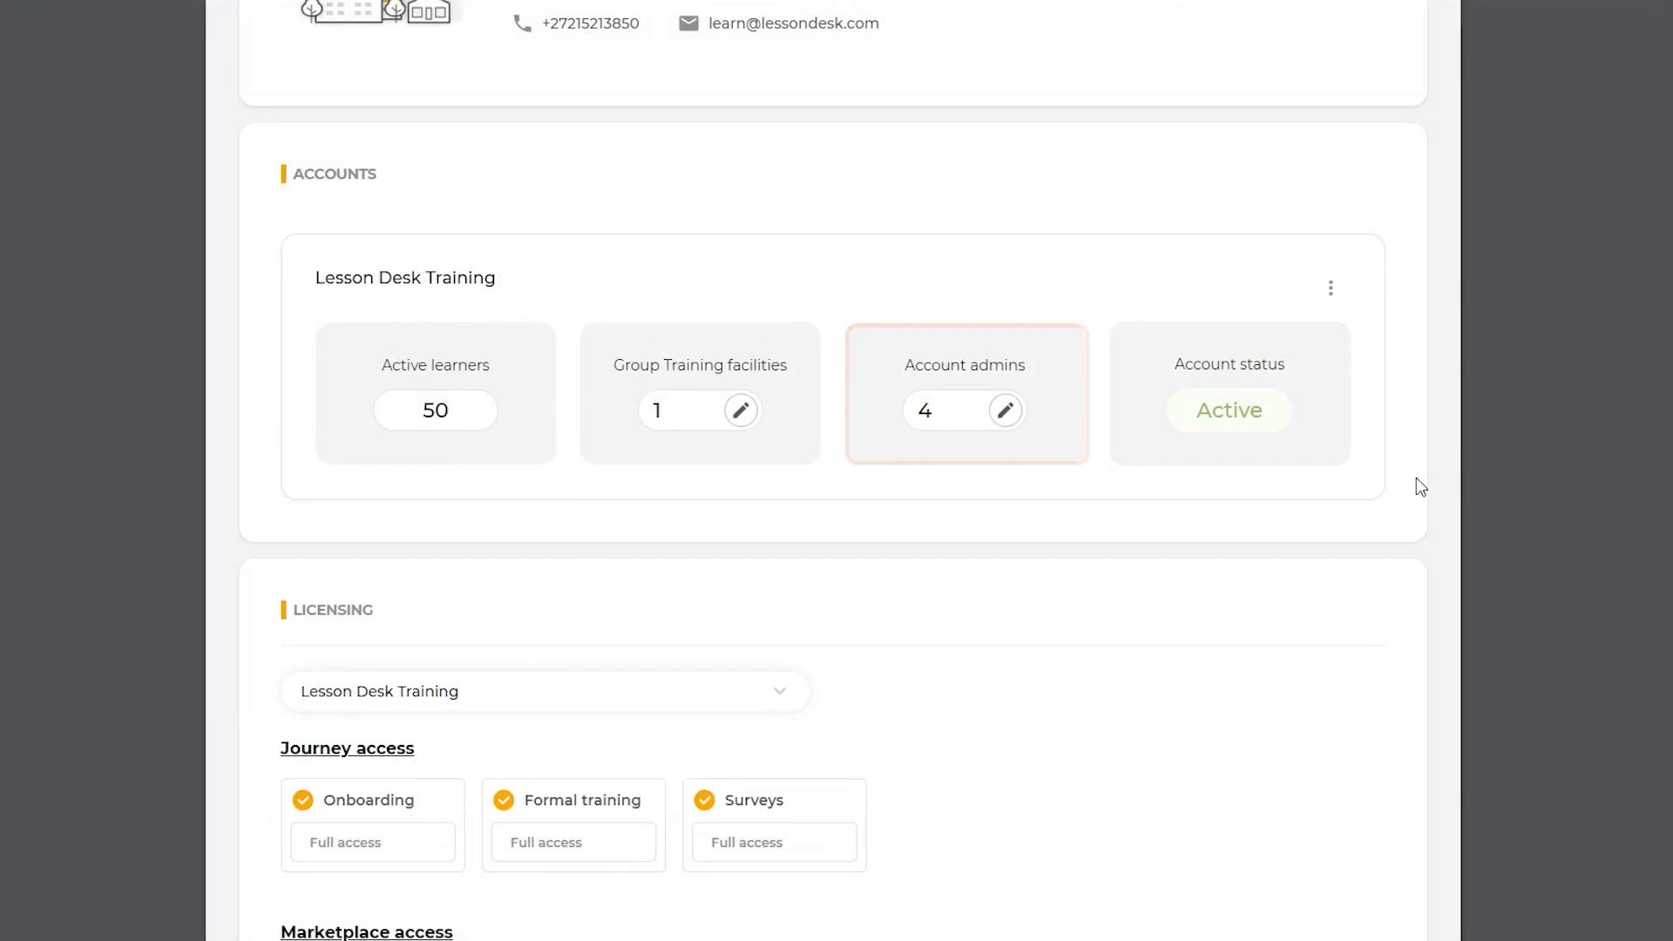
Step: Add a new permissions group named Admin to the account admins of Lesson Desk Training
click(1005, 411)
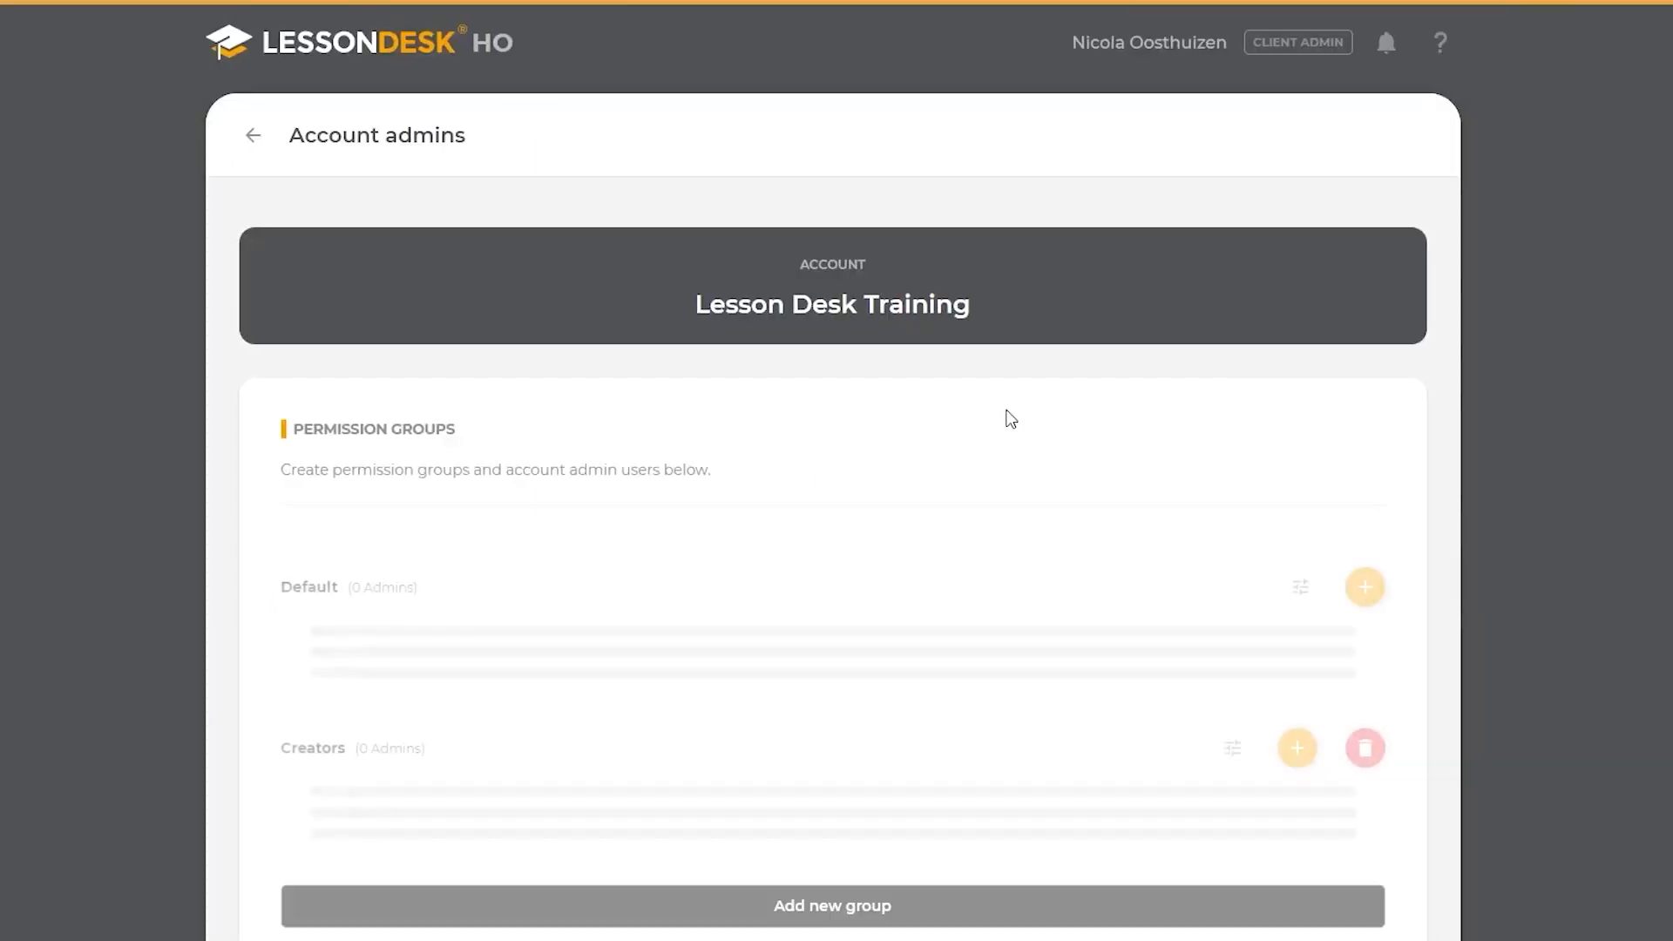
scroll(1425, 453, down, 2)
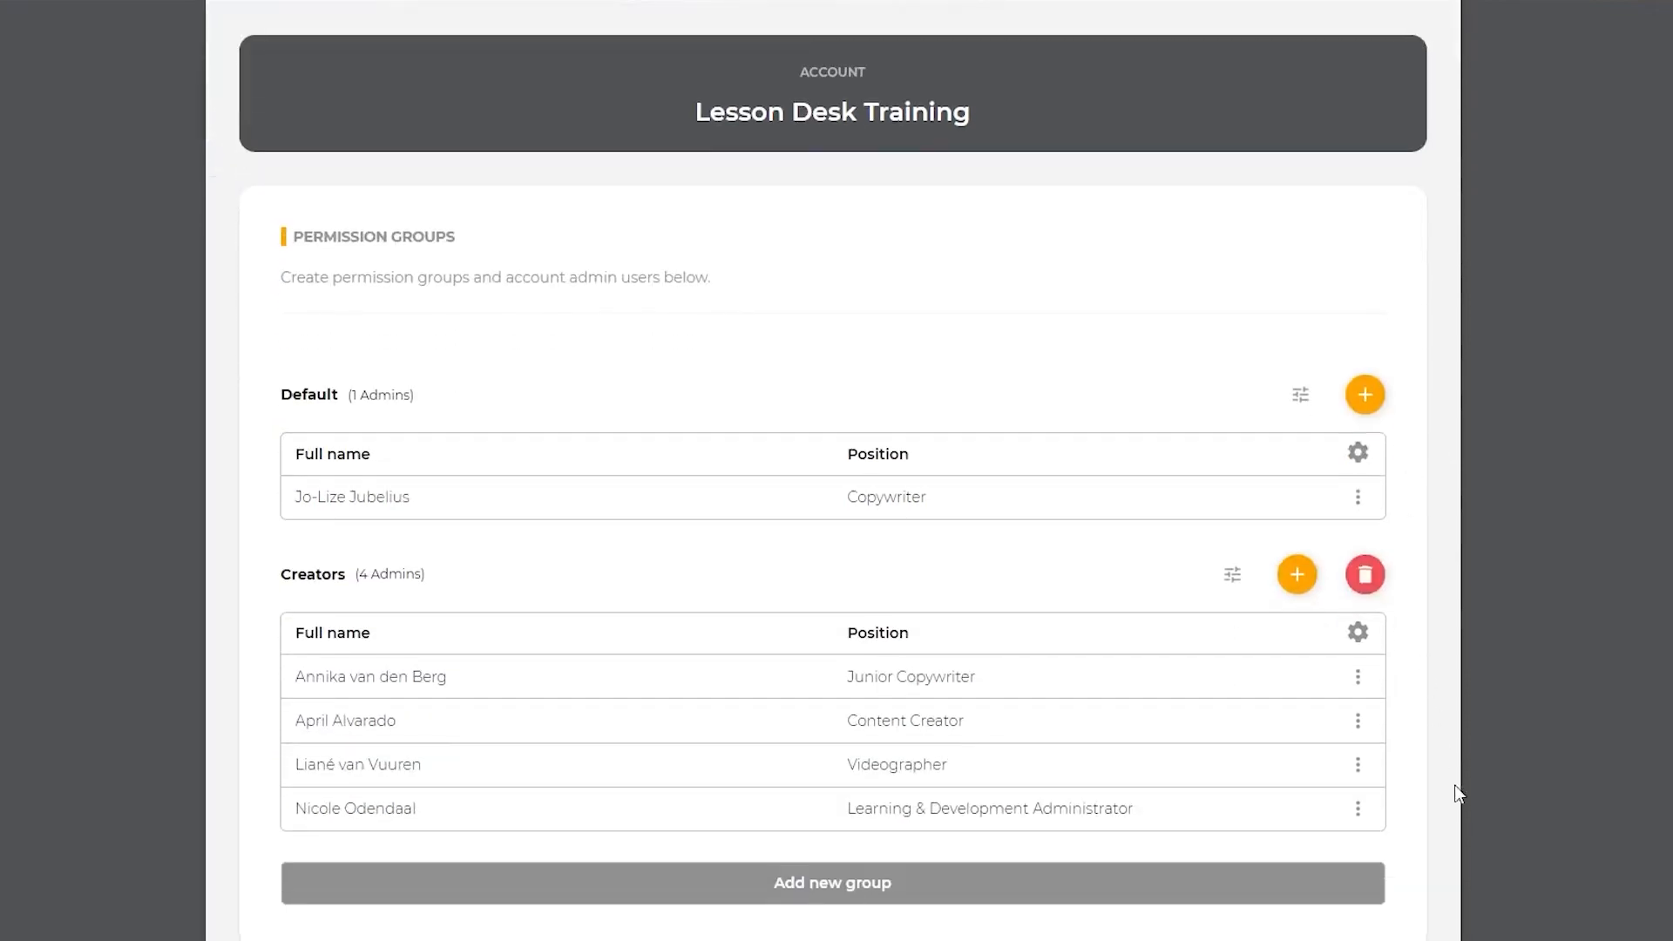
click(941, 887)
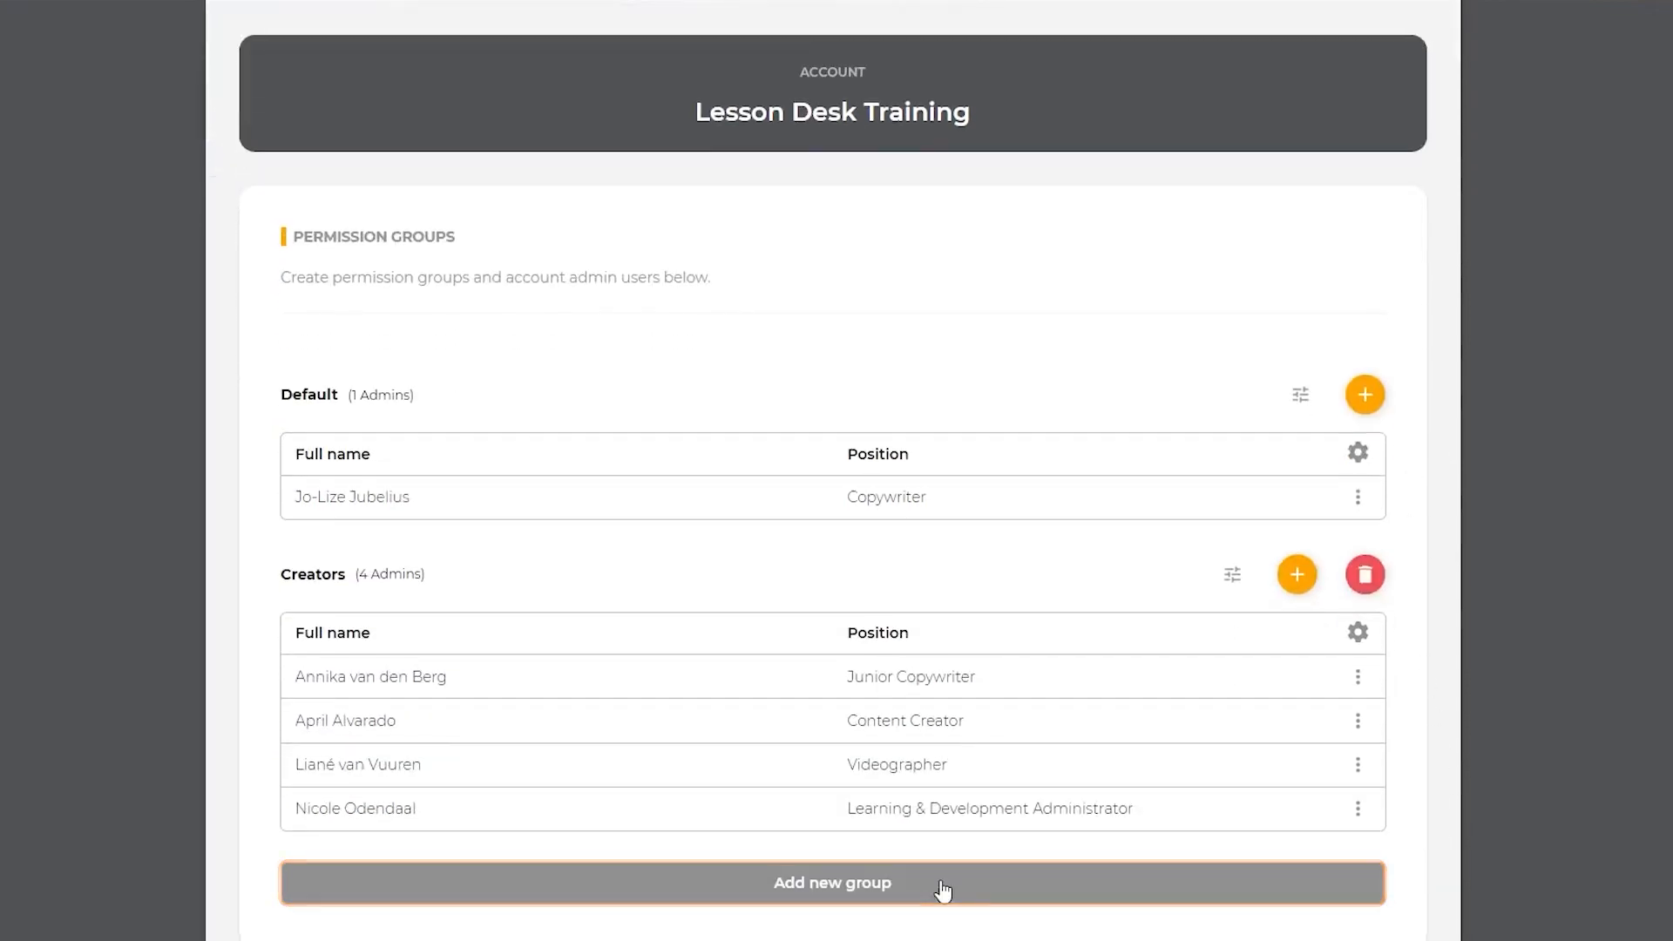
text(Admin)
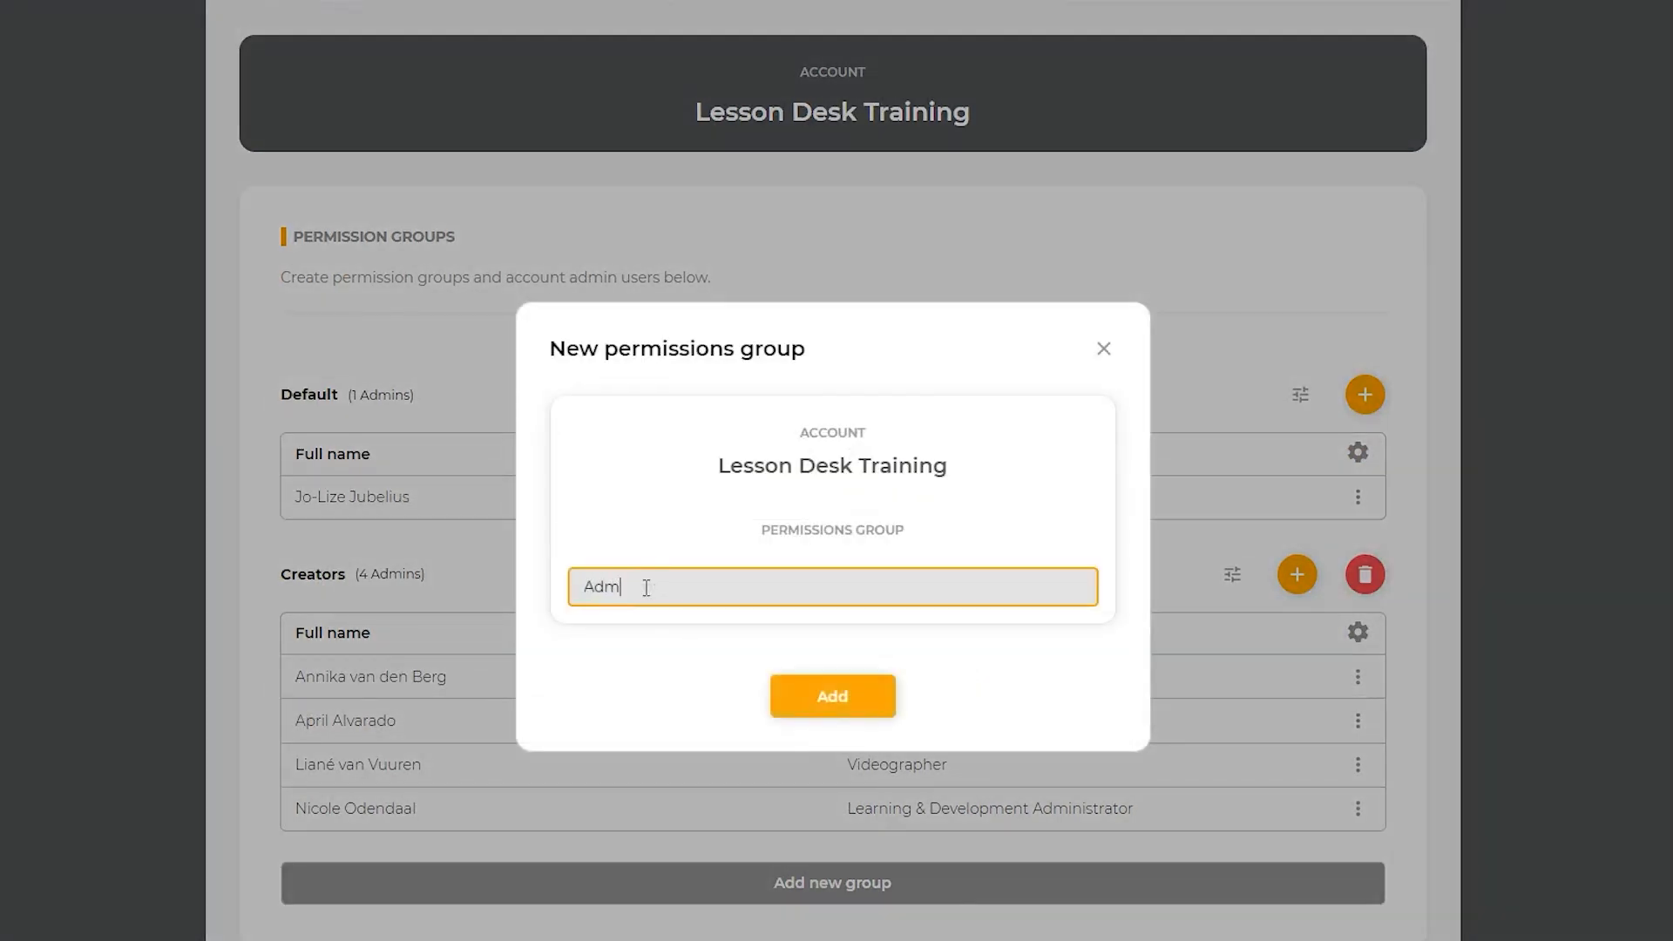
click(829, 702)
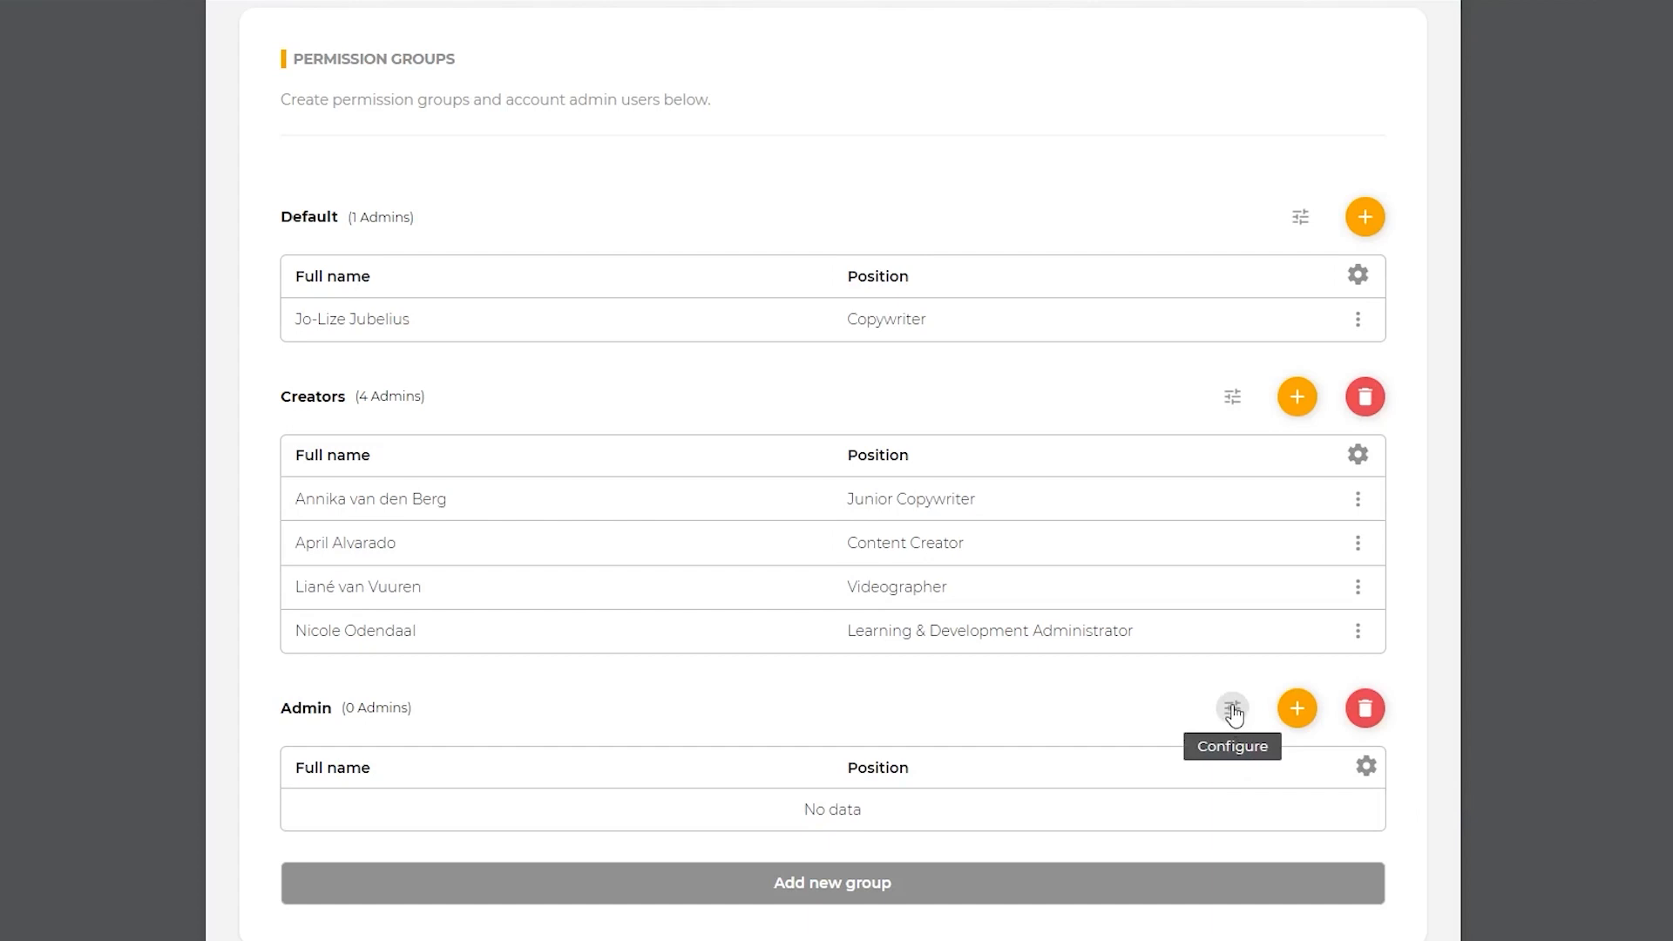
Step: Inspect the permissions of the Admin group and the access levels offered for Dashboard
click(1232, 710)
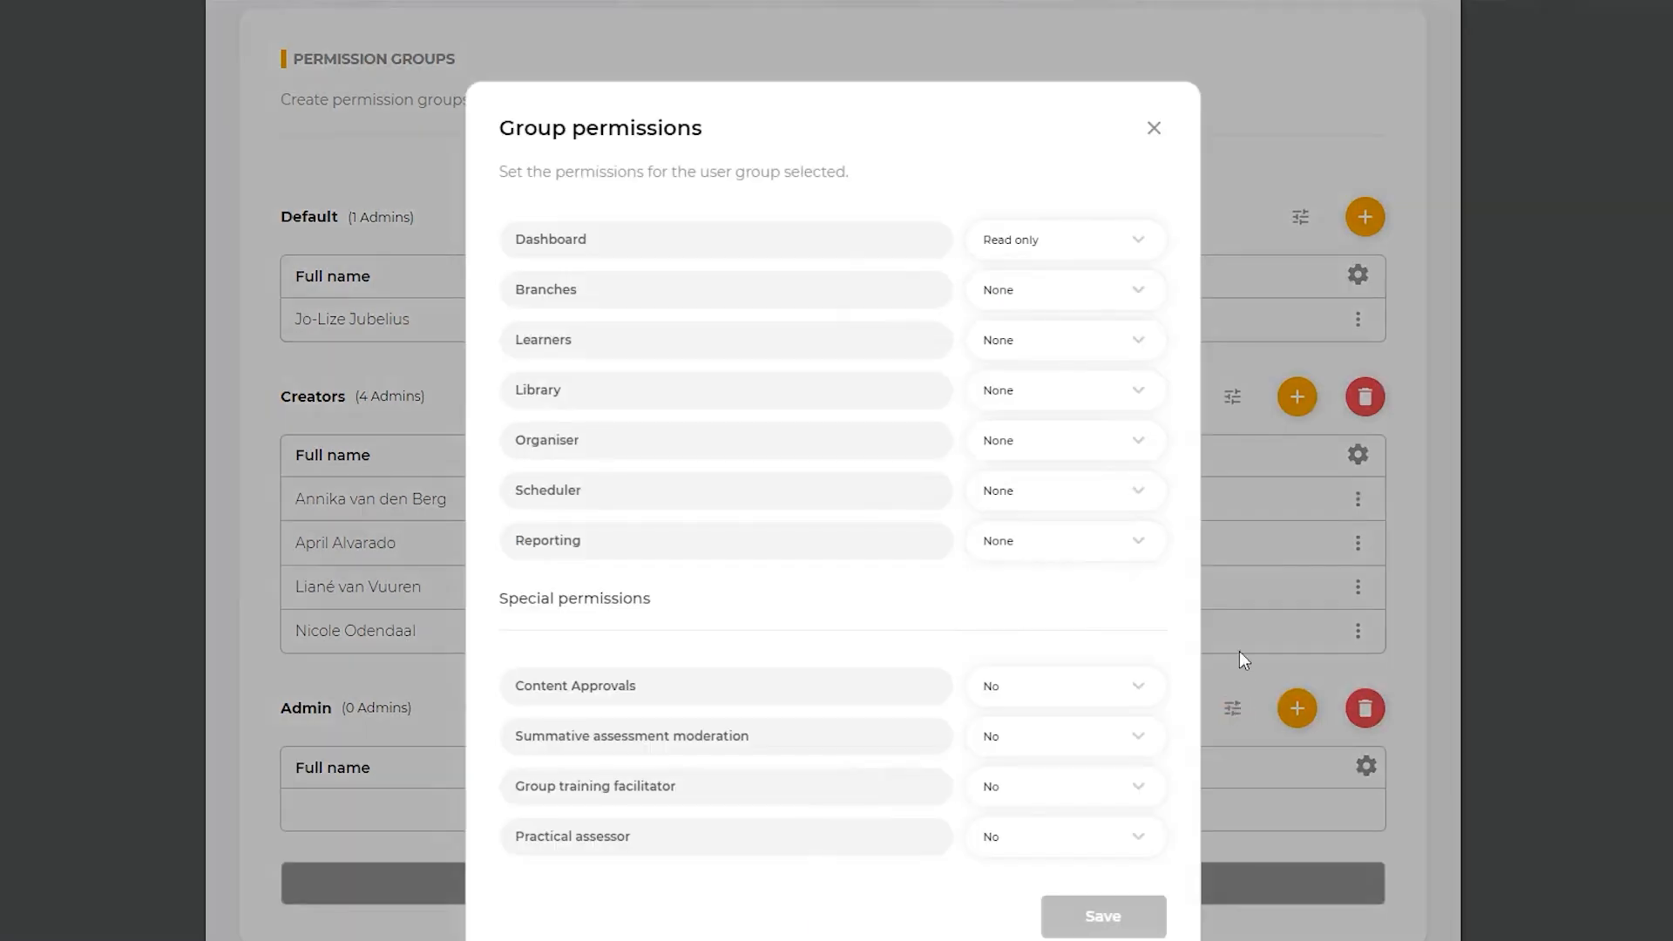
click(1138, 243)
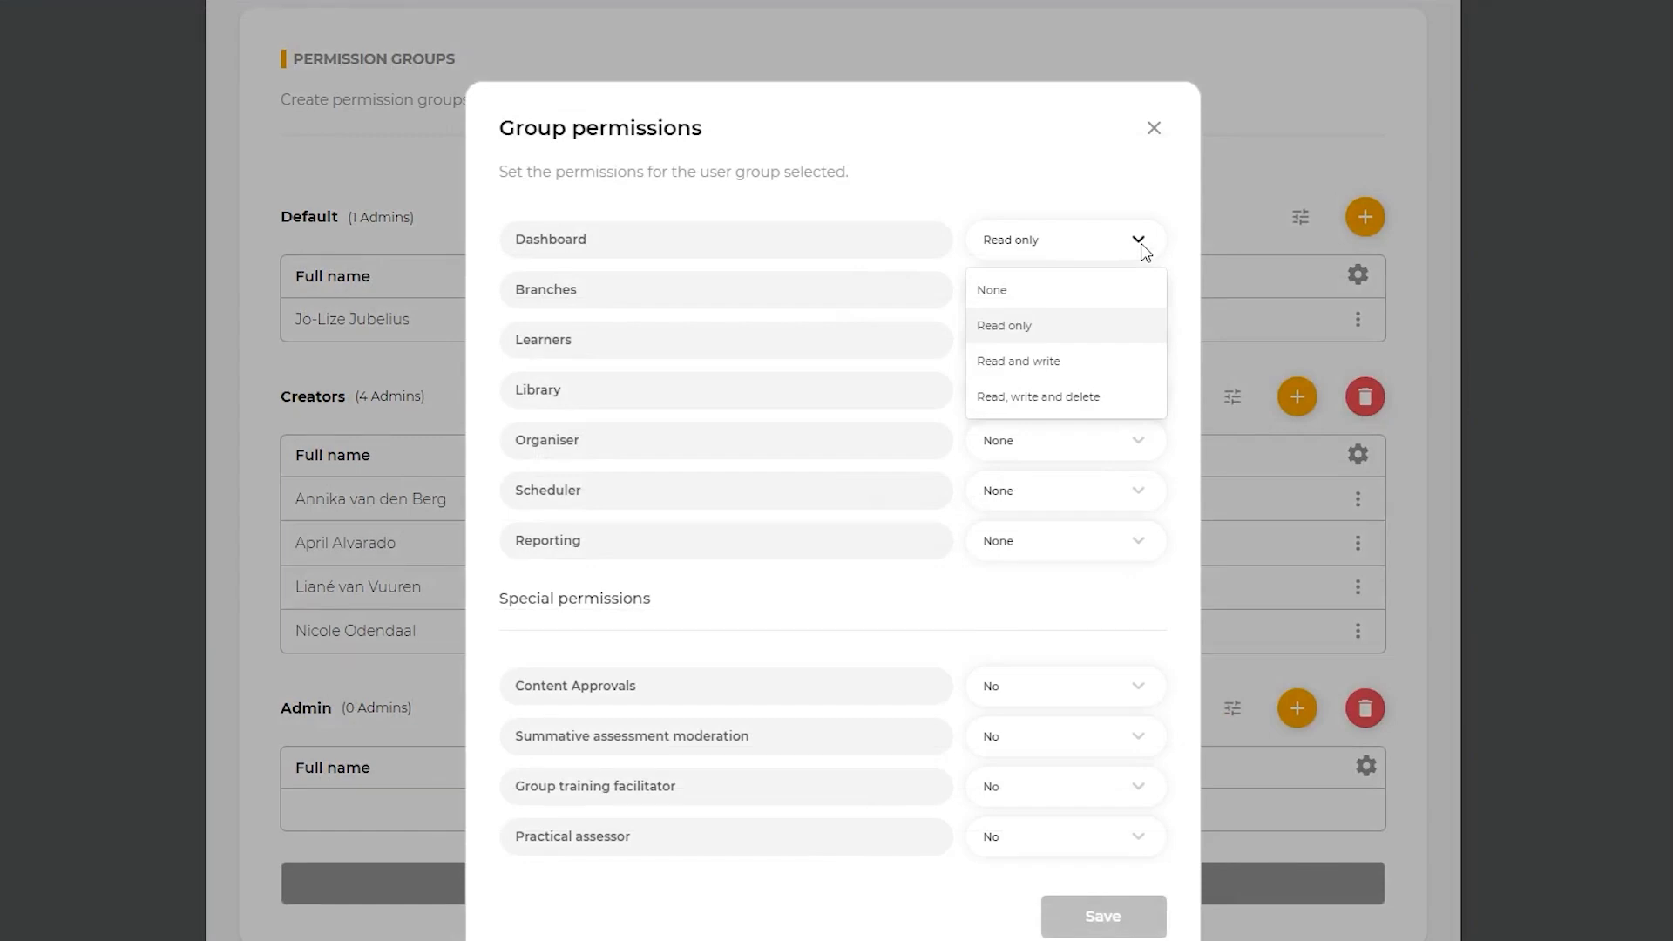
click(1141, 245)
click(1152, 128)
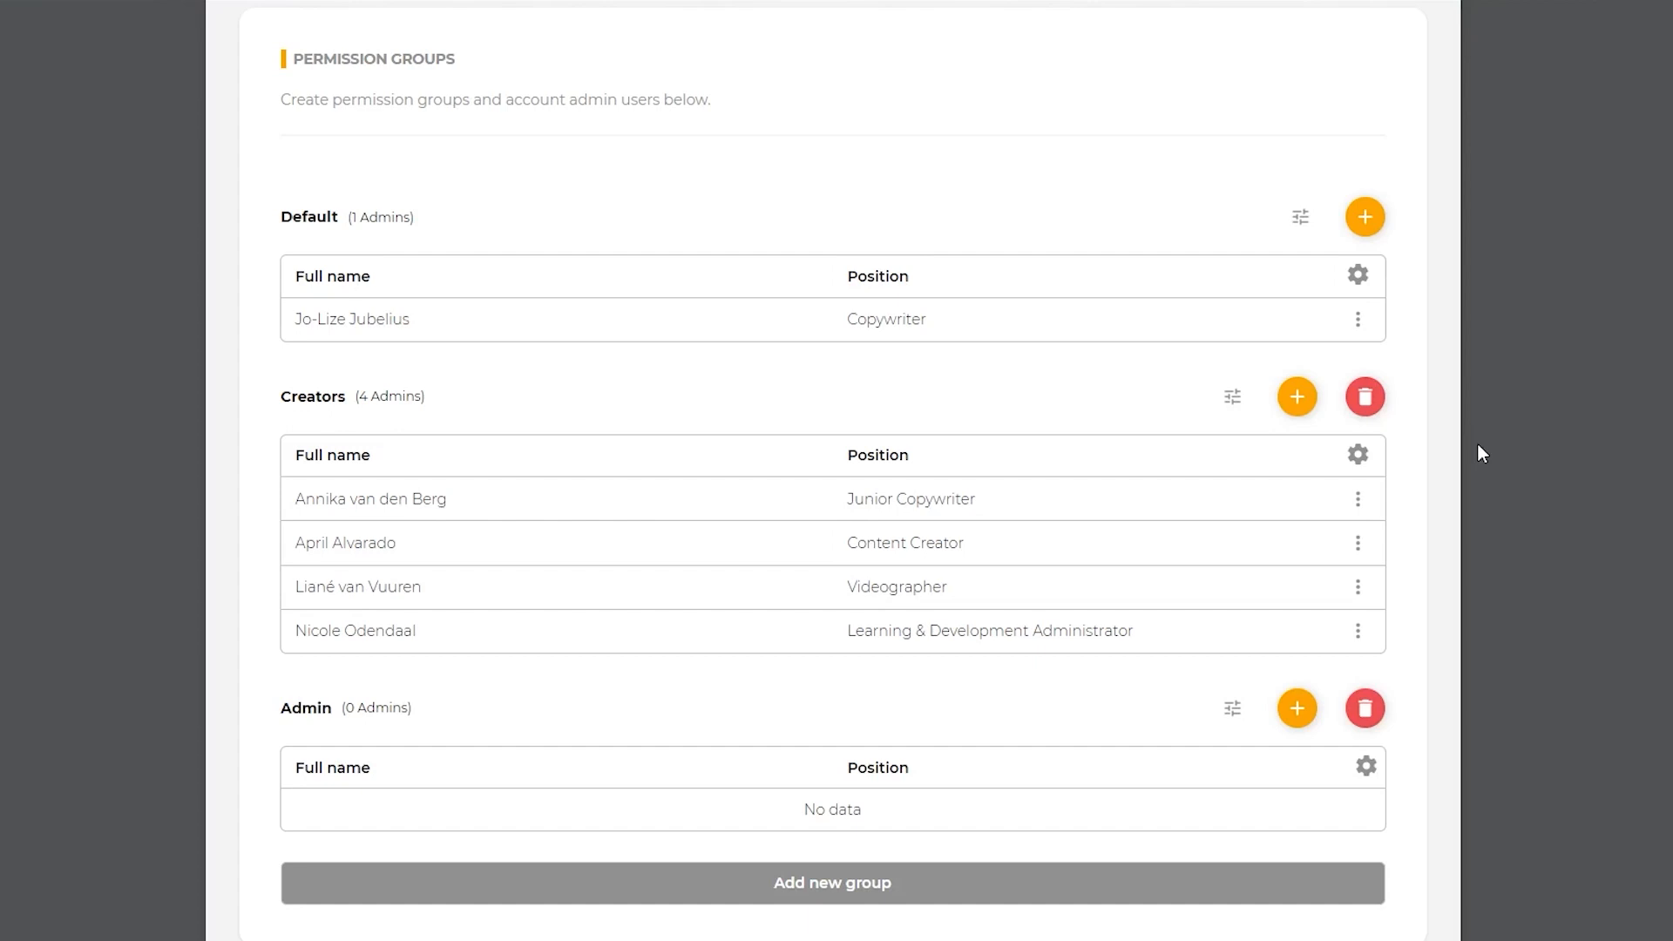
Step: Create a new admin in the Admin group with name, contact details and username, time zone Africa/Johannesburg and position Copywriter
click(1296, 711)
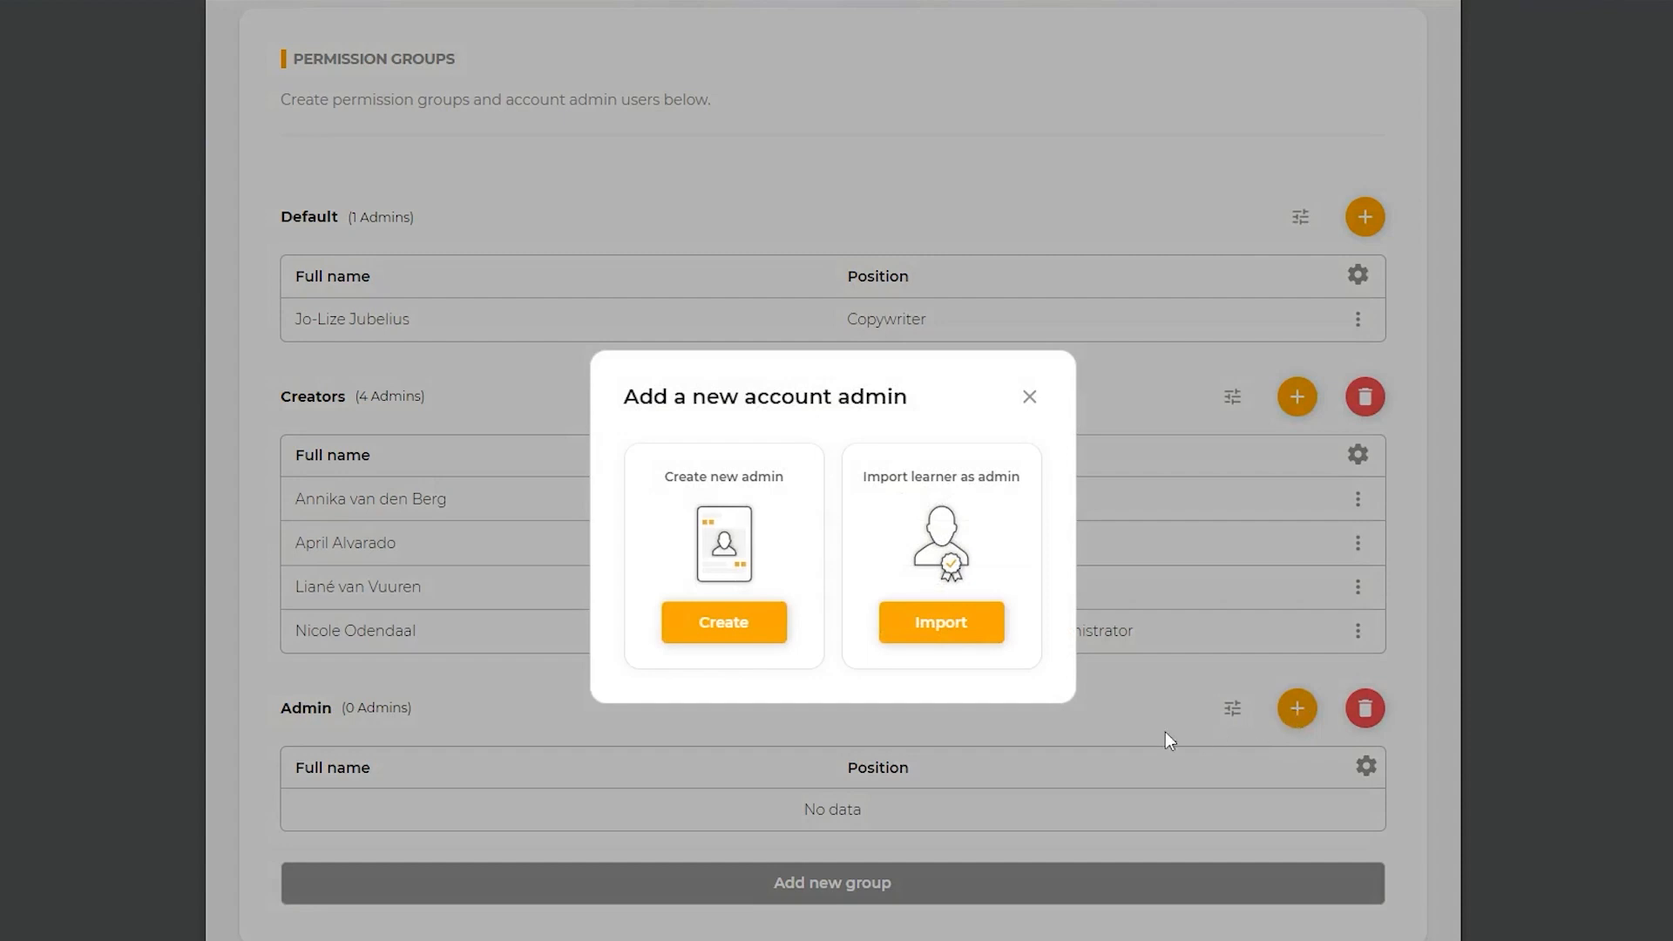
click(730, 629)
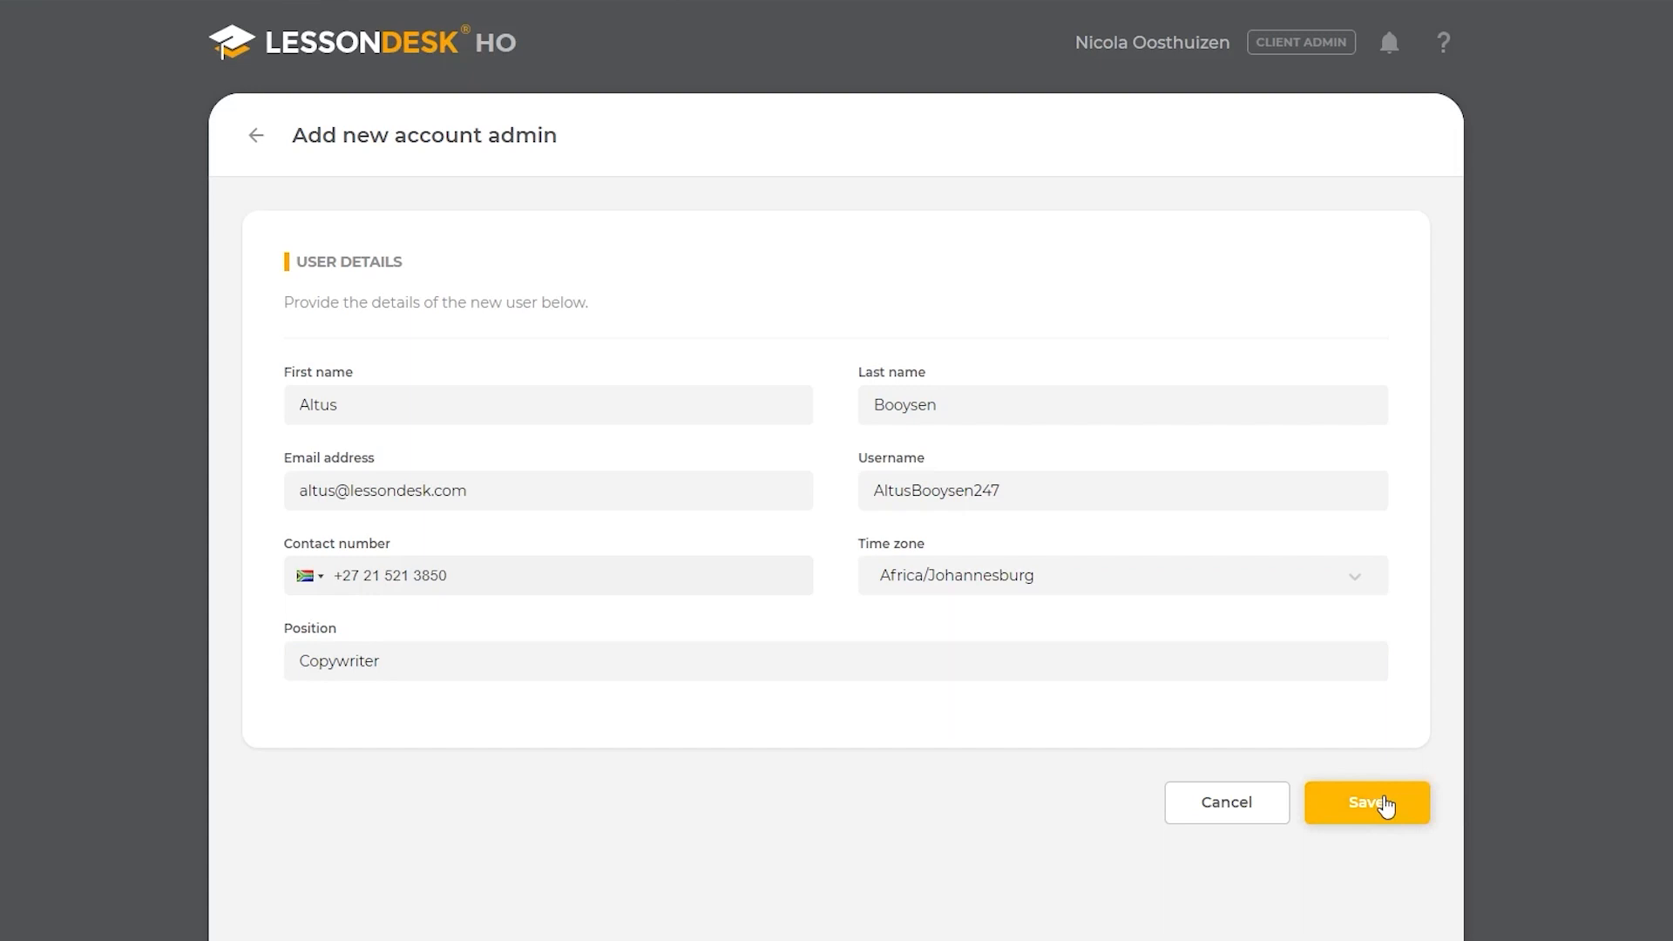
click(1386, 806)
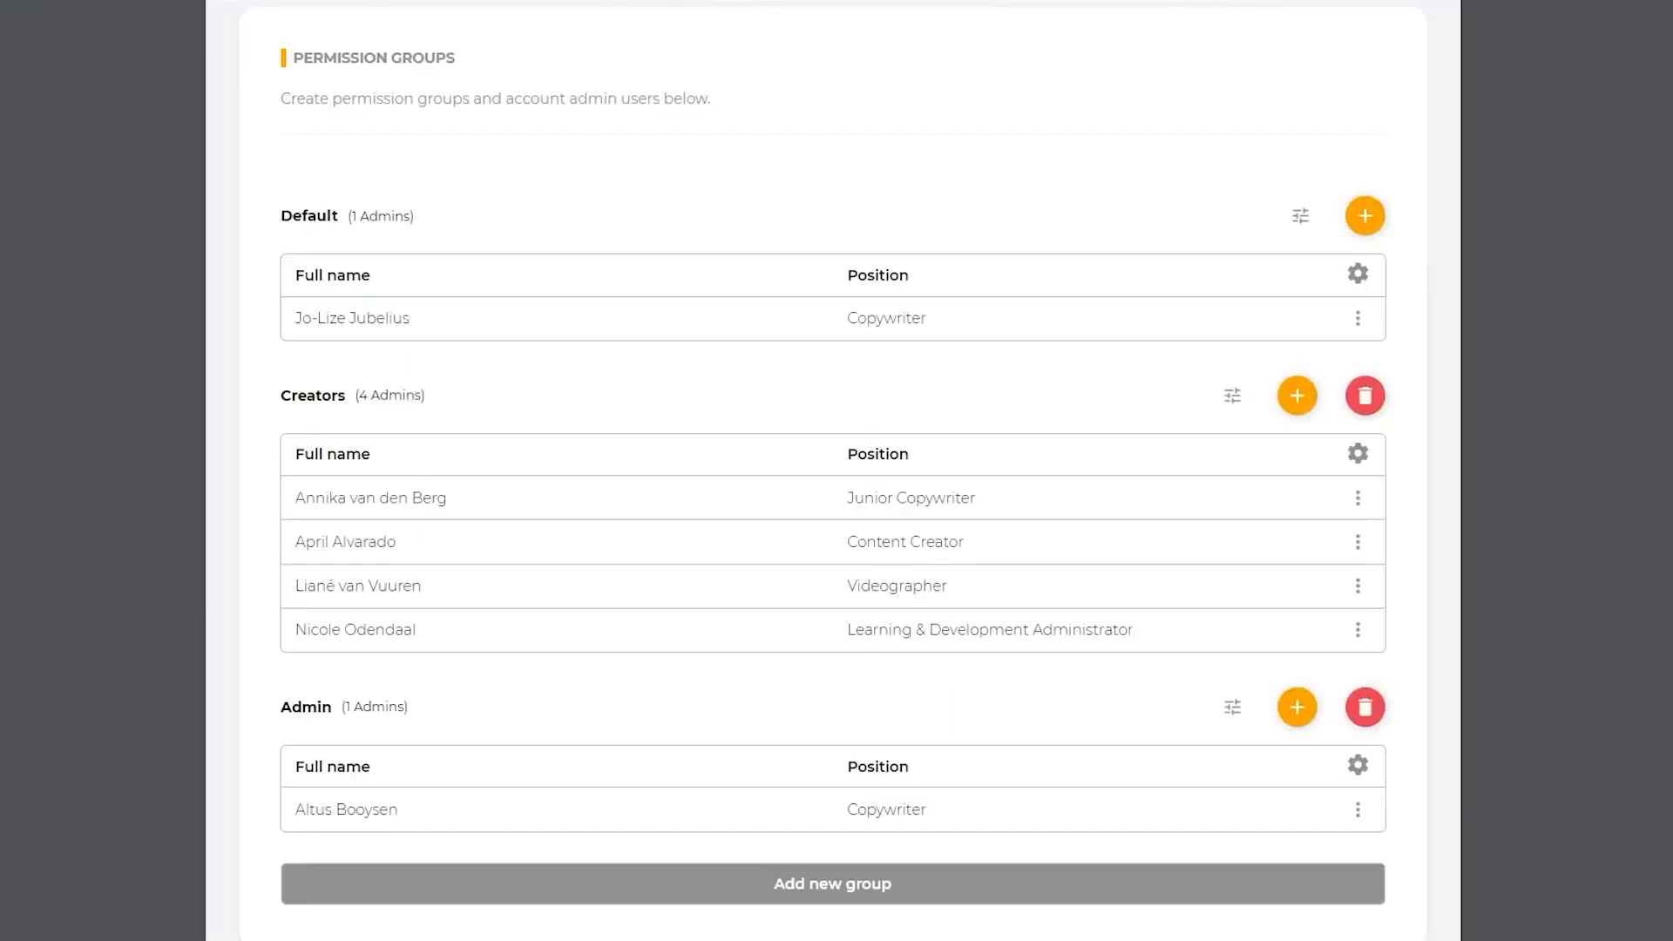
Step: Try to import the first listed learner, from the Limpopo Training Office, as an account admin in the Admin group
click(1298, 710)
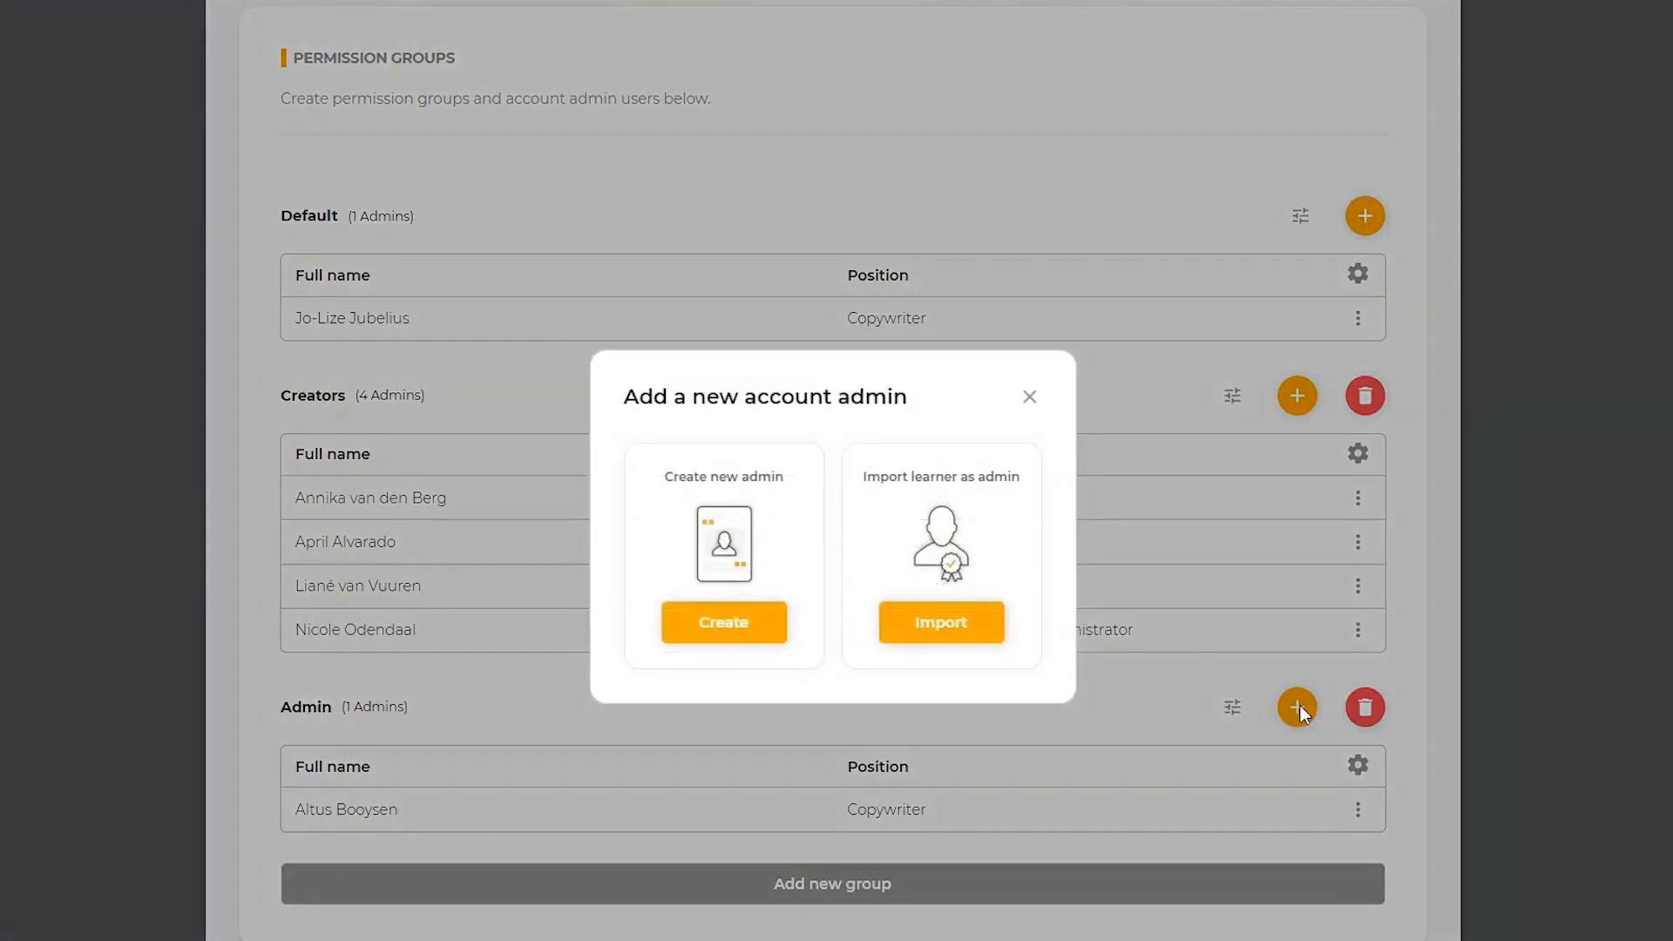
click(962, 624)
click(317, 395)
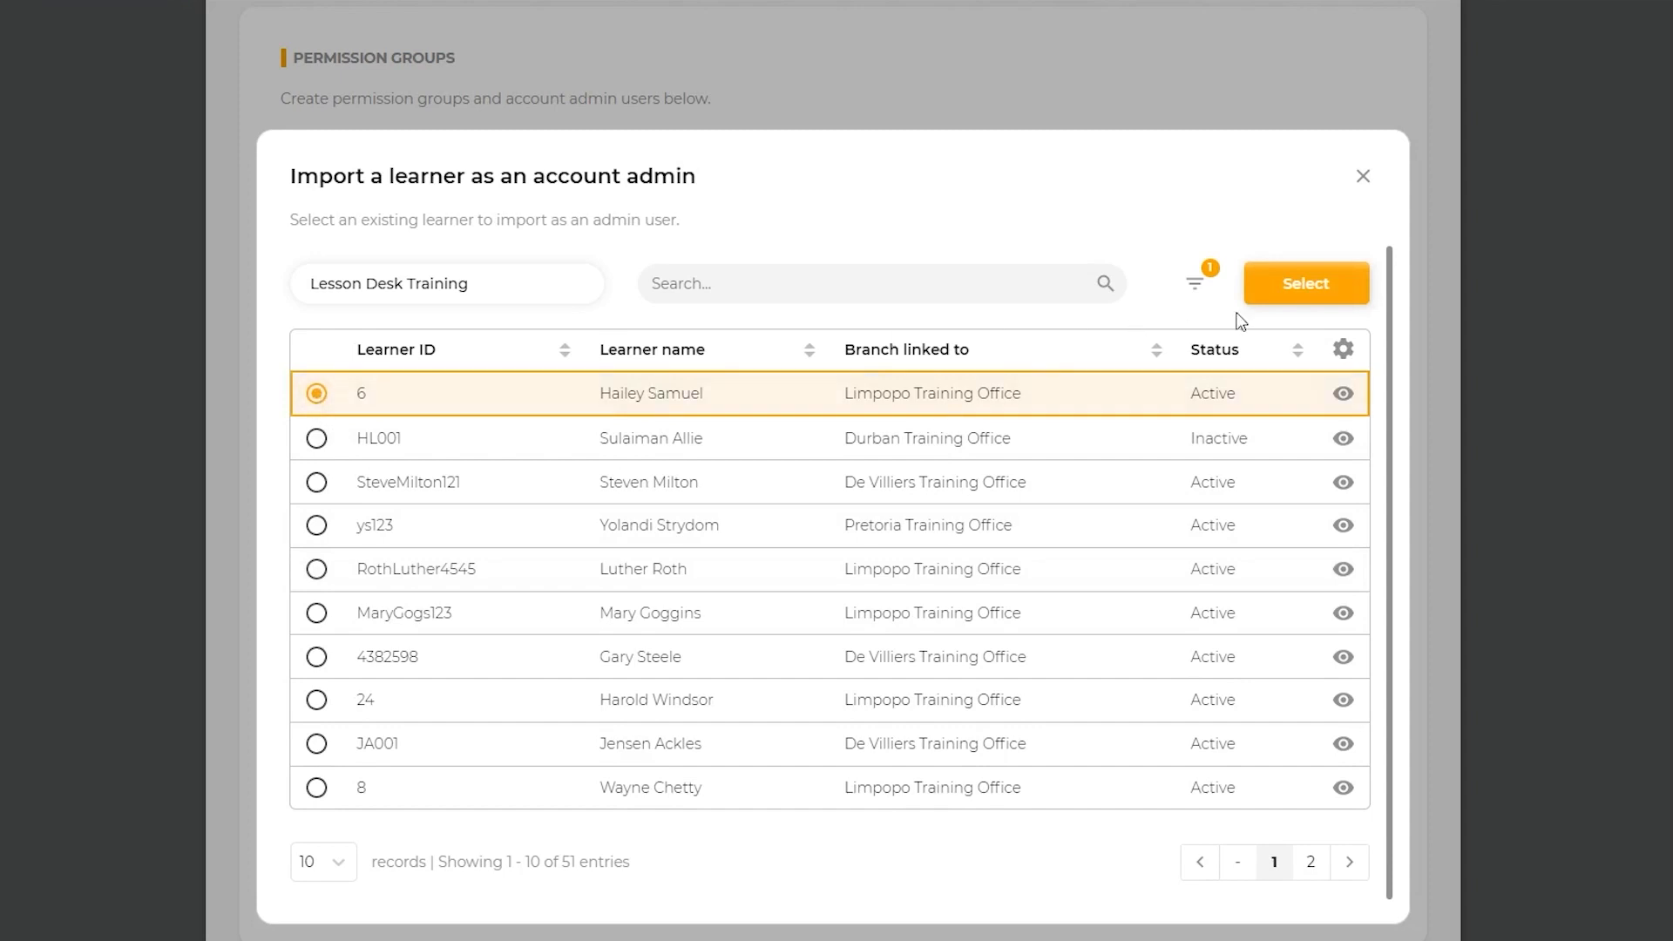
click(1294, 292)
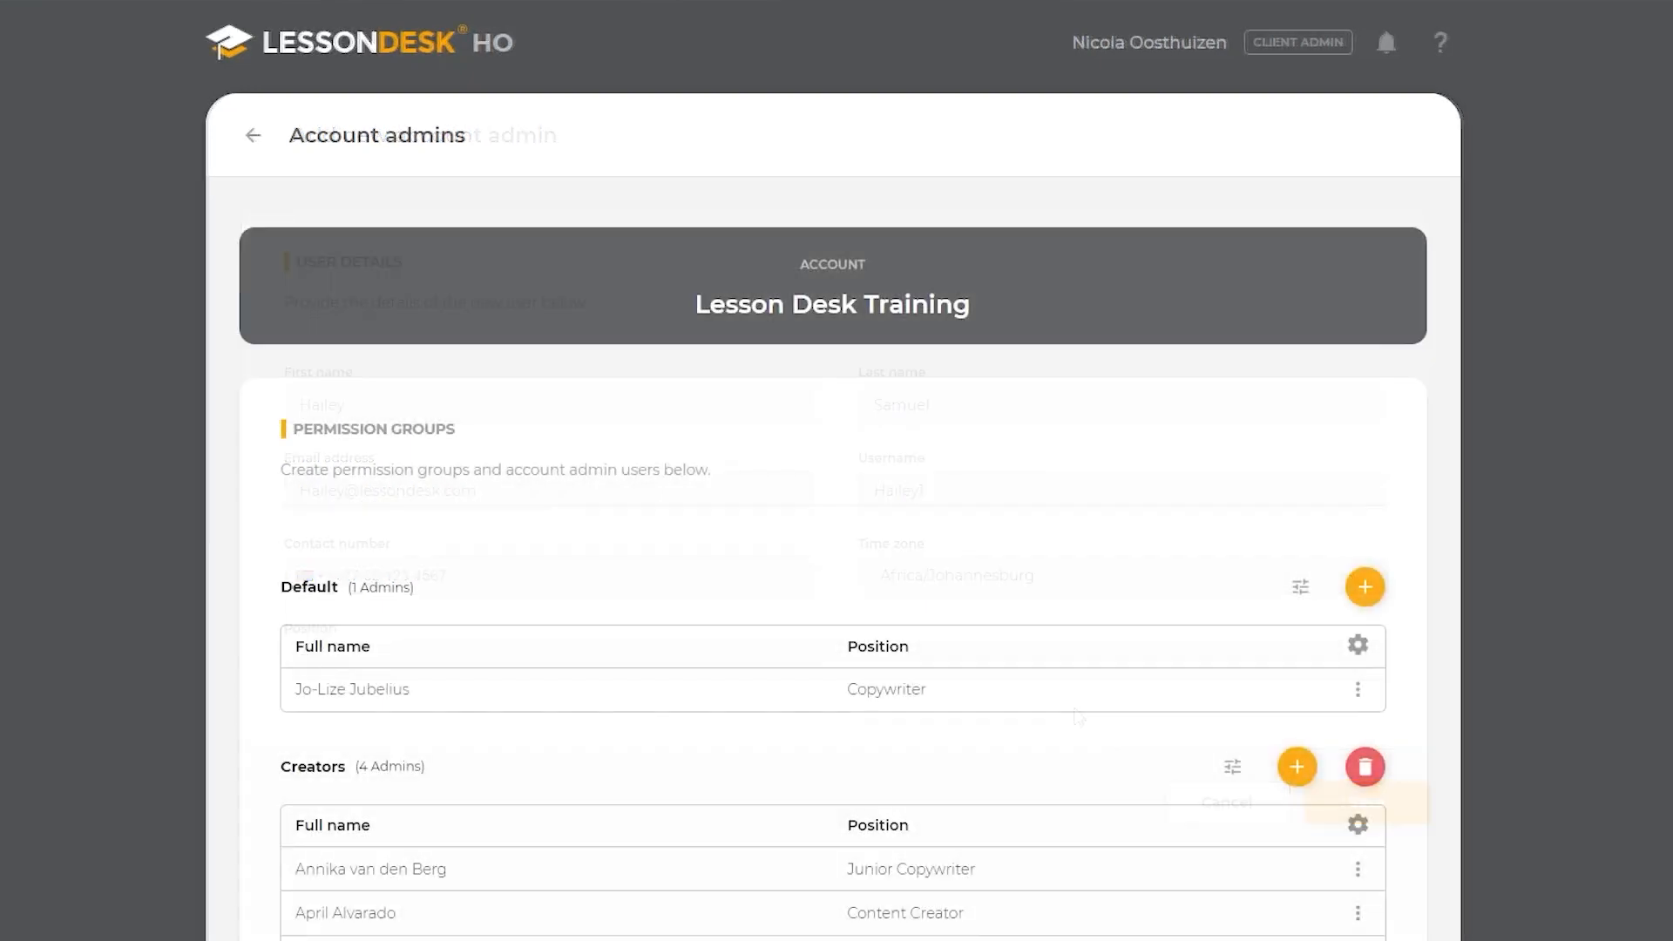
Step: Reassign the Copywriter in the Admin group to the Default group
scroll(1568, 468, down, 4)
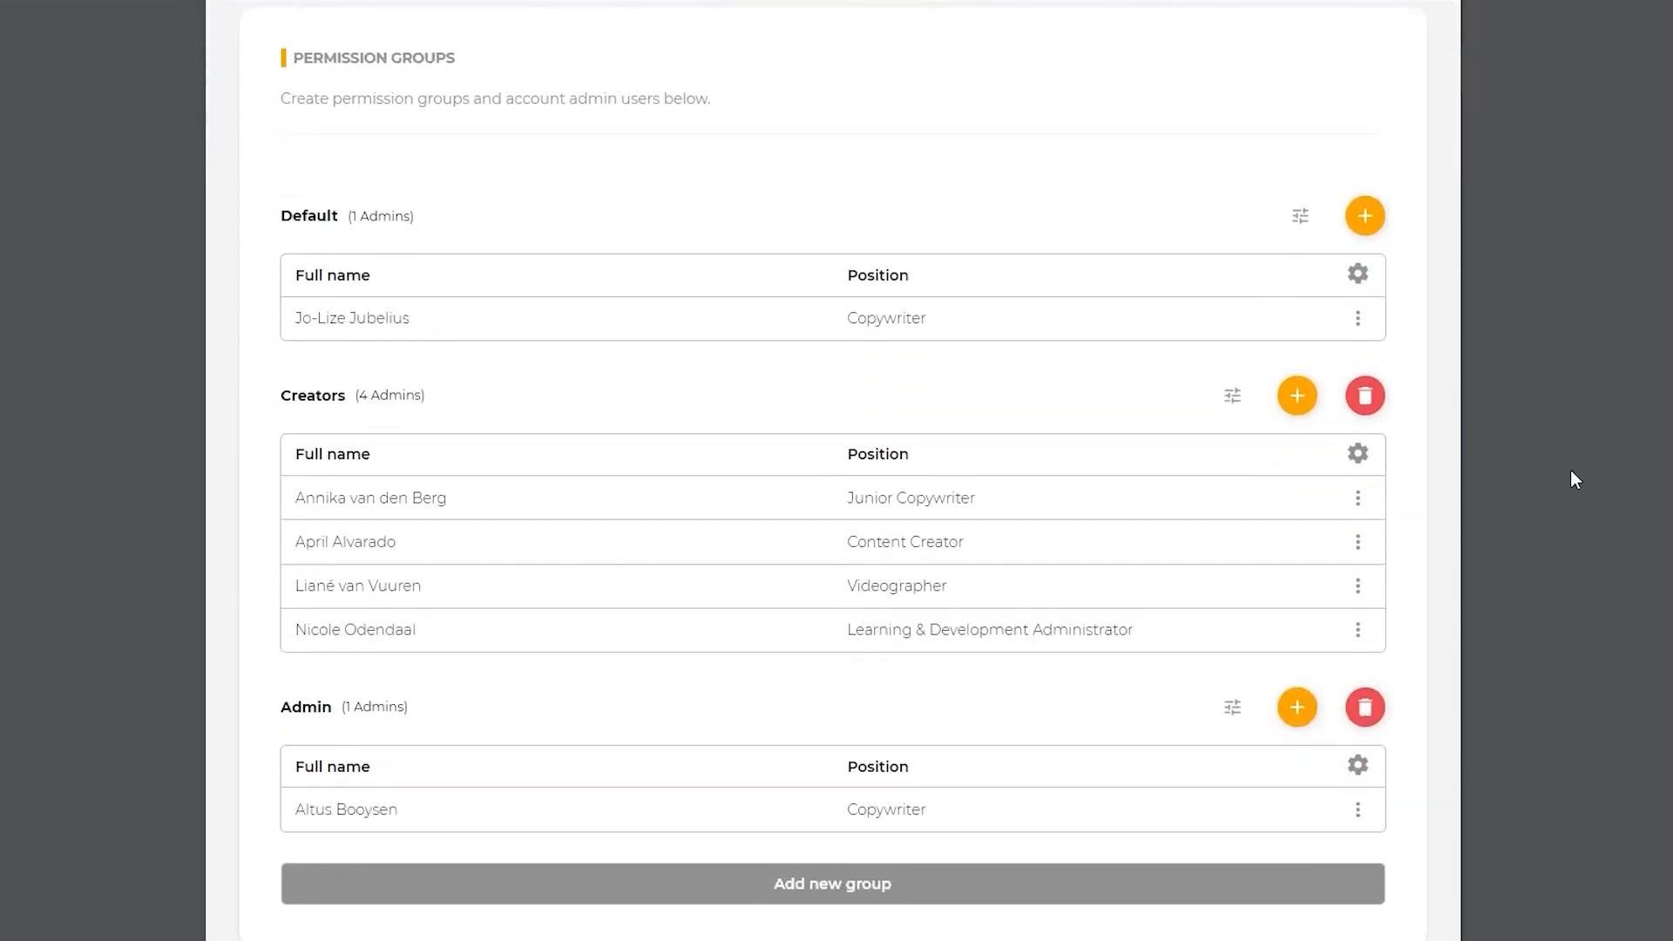
click(1357, 810)
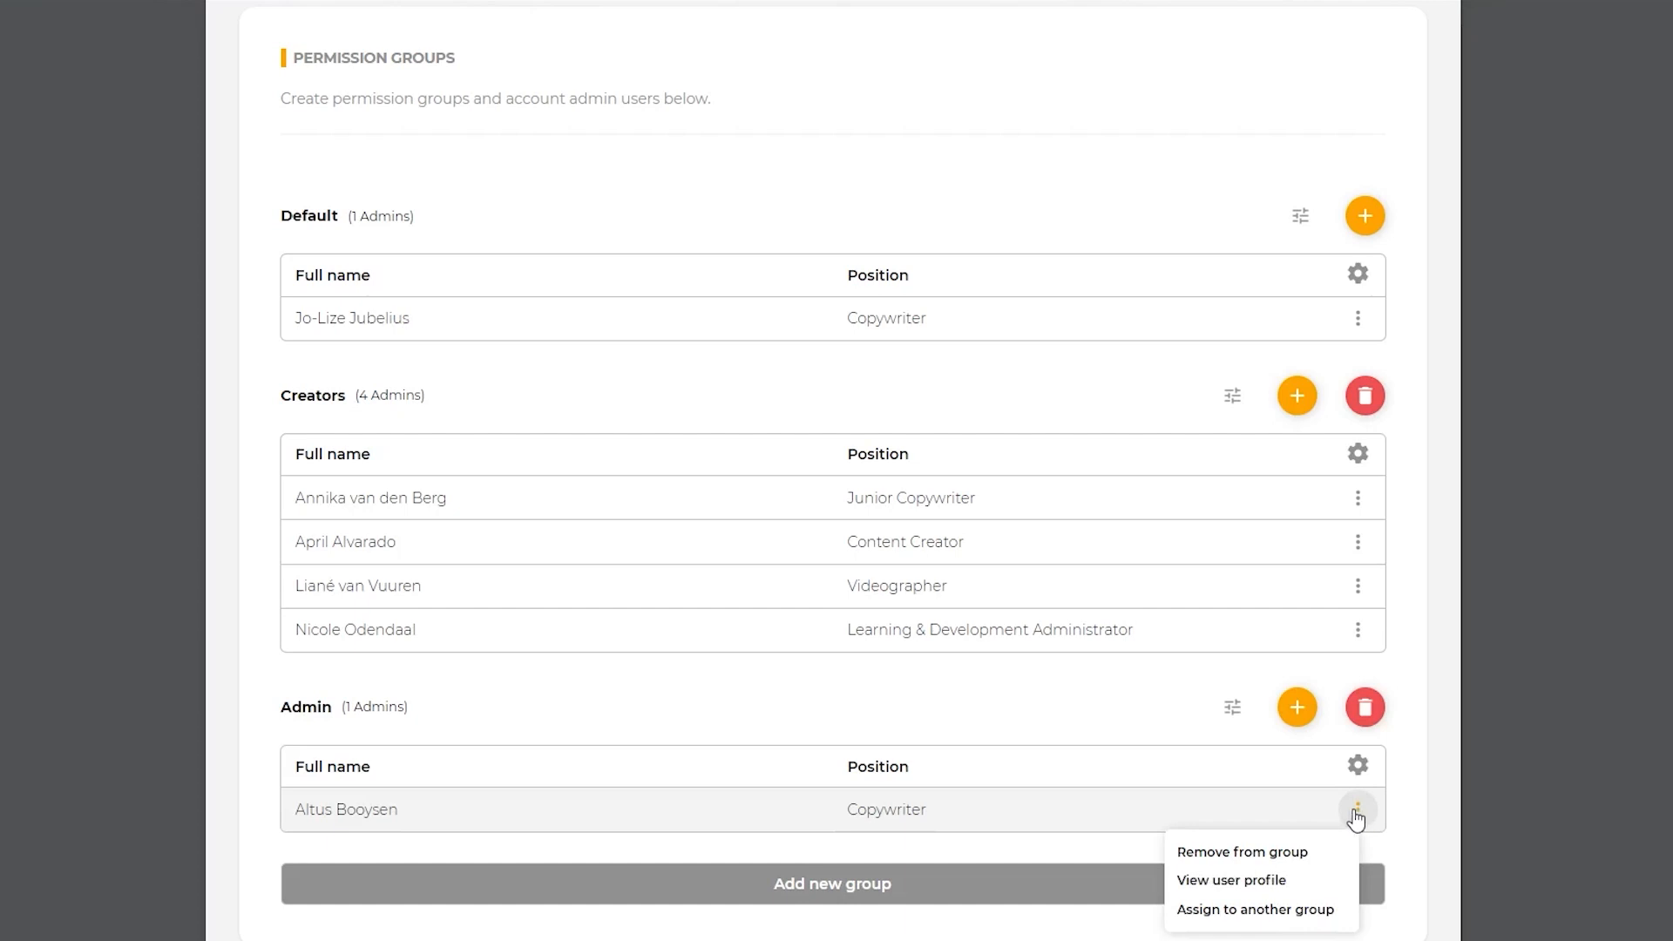
click(1315, 909)
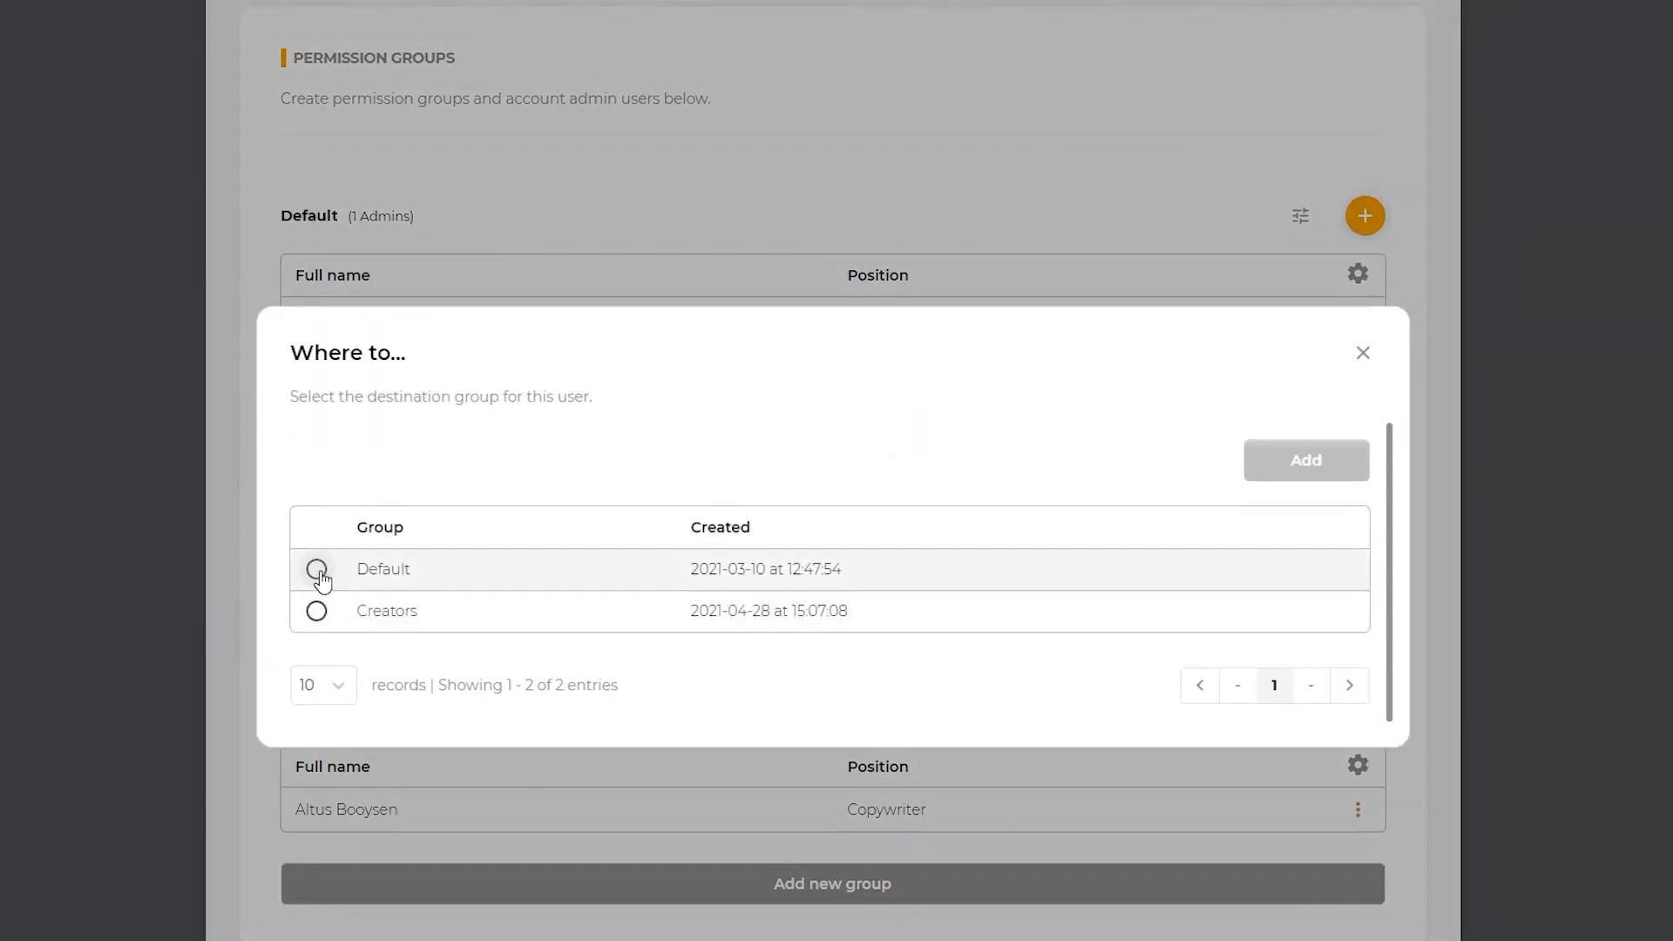
click(317, 571)
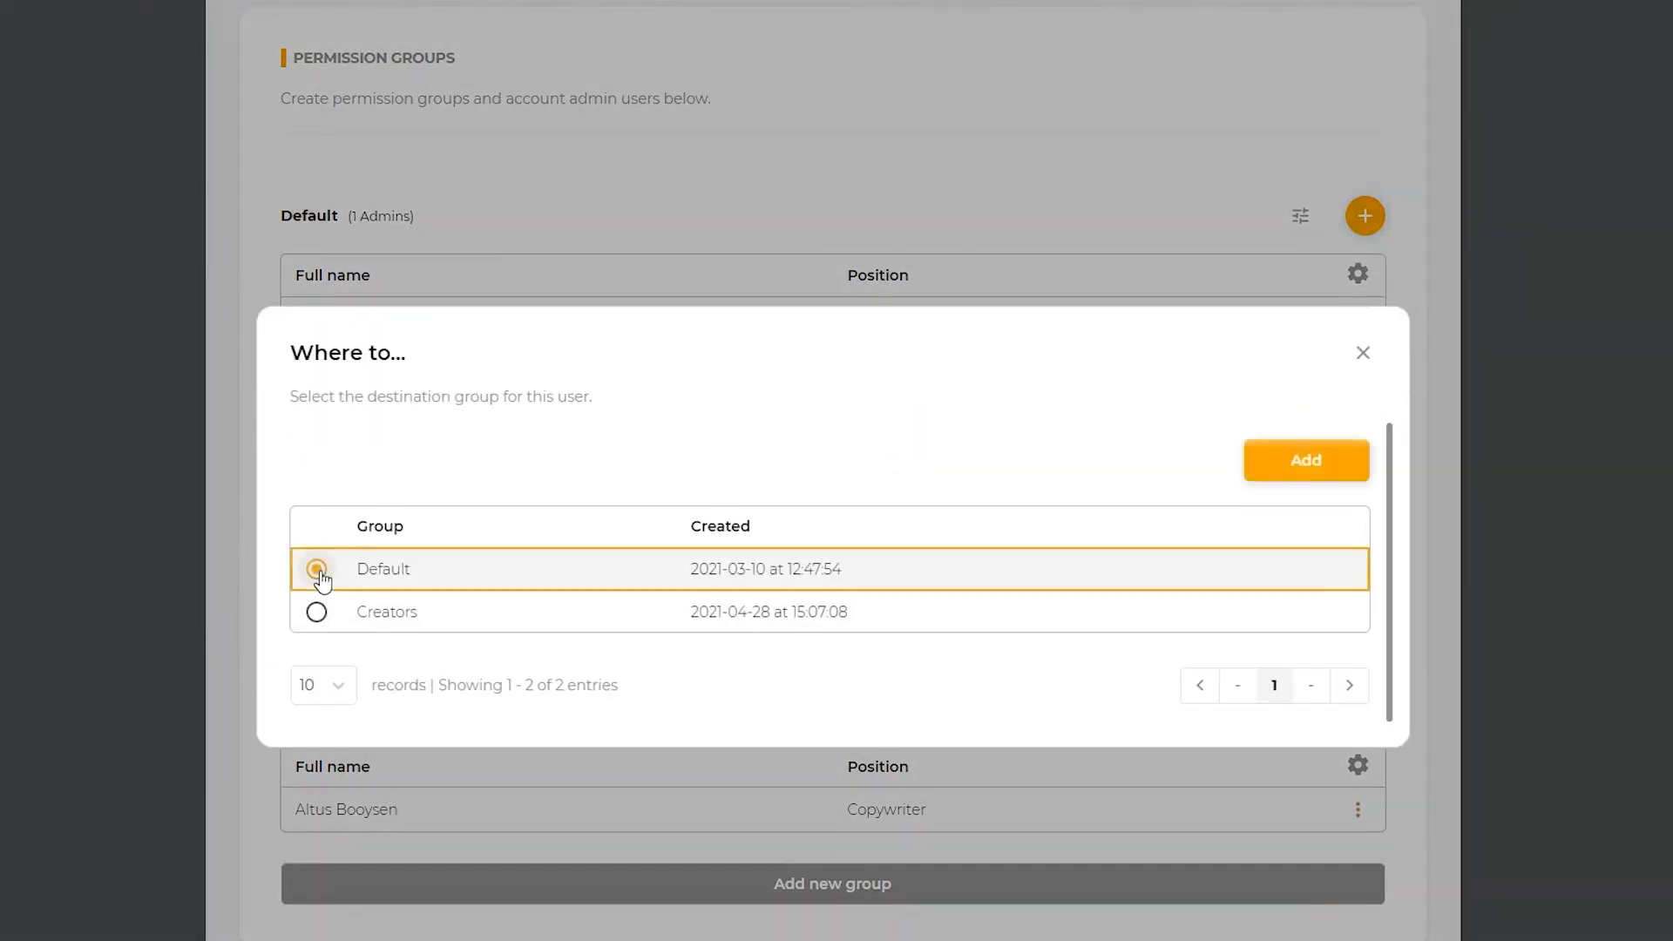
click(1348, 464)
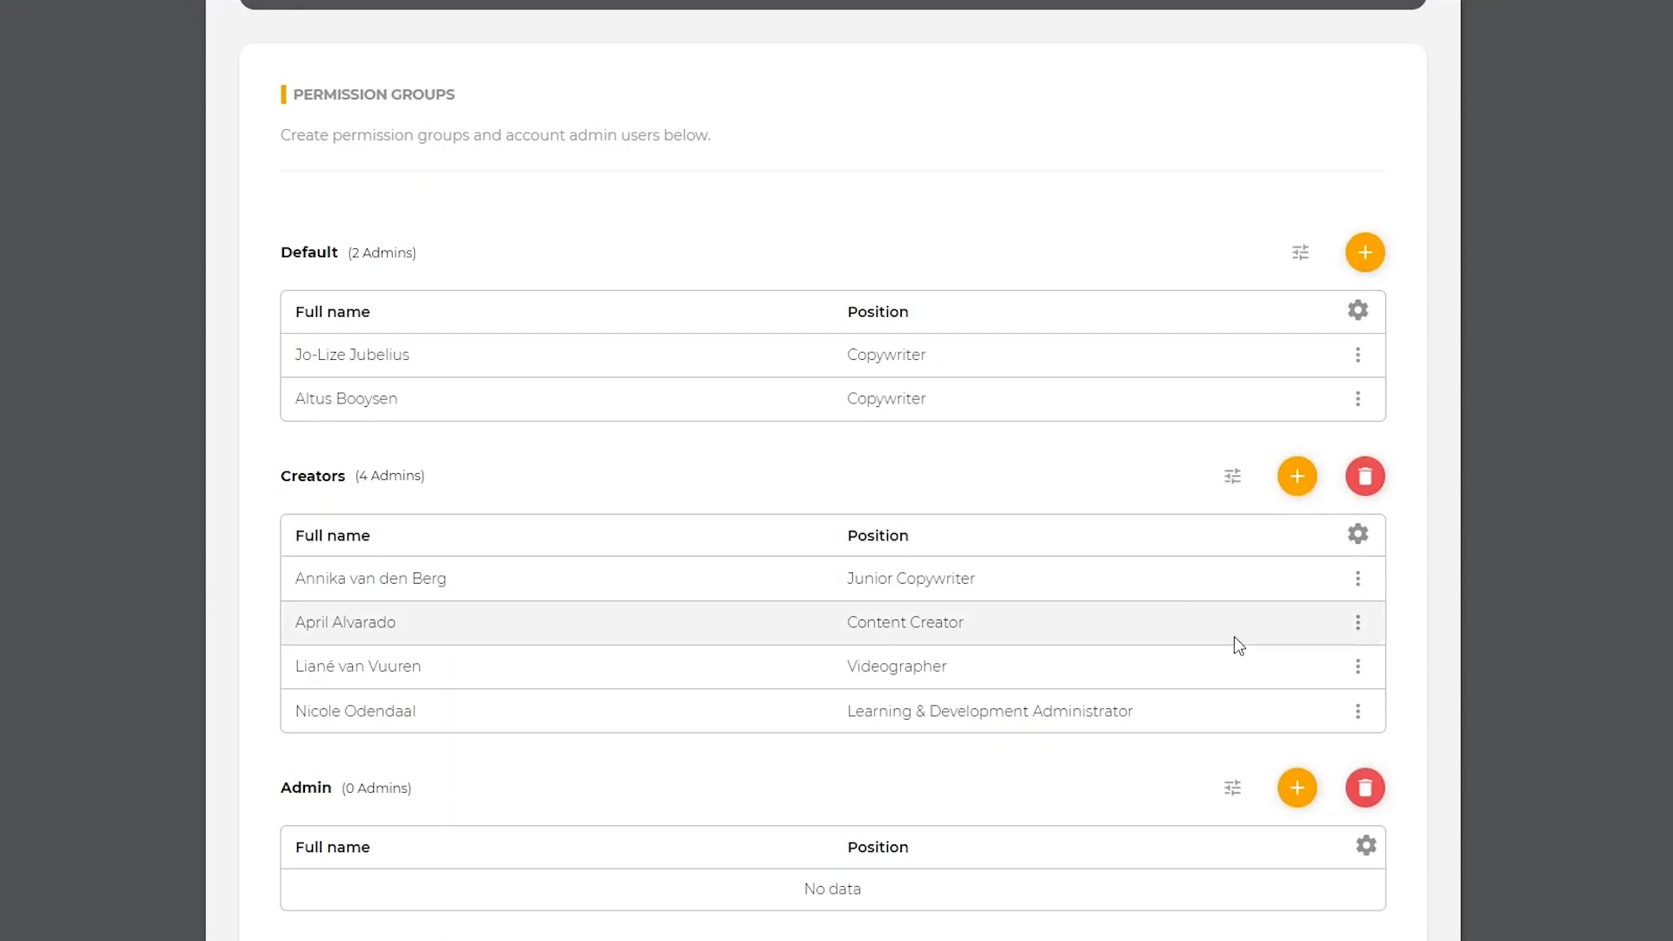
Step: Delete the Admin permission group, entering the confirmation OTP
click(1365, 788)
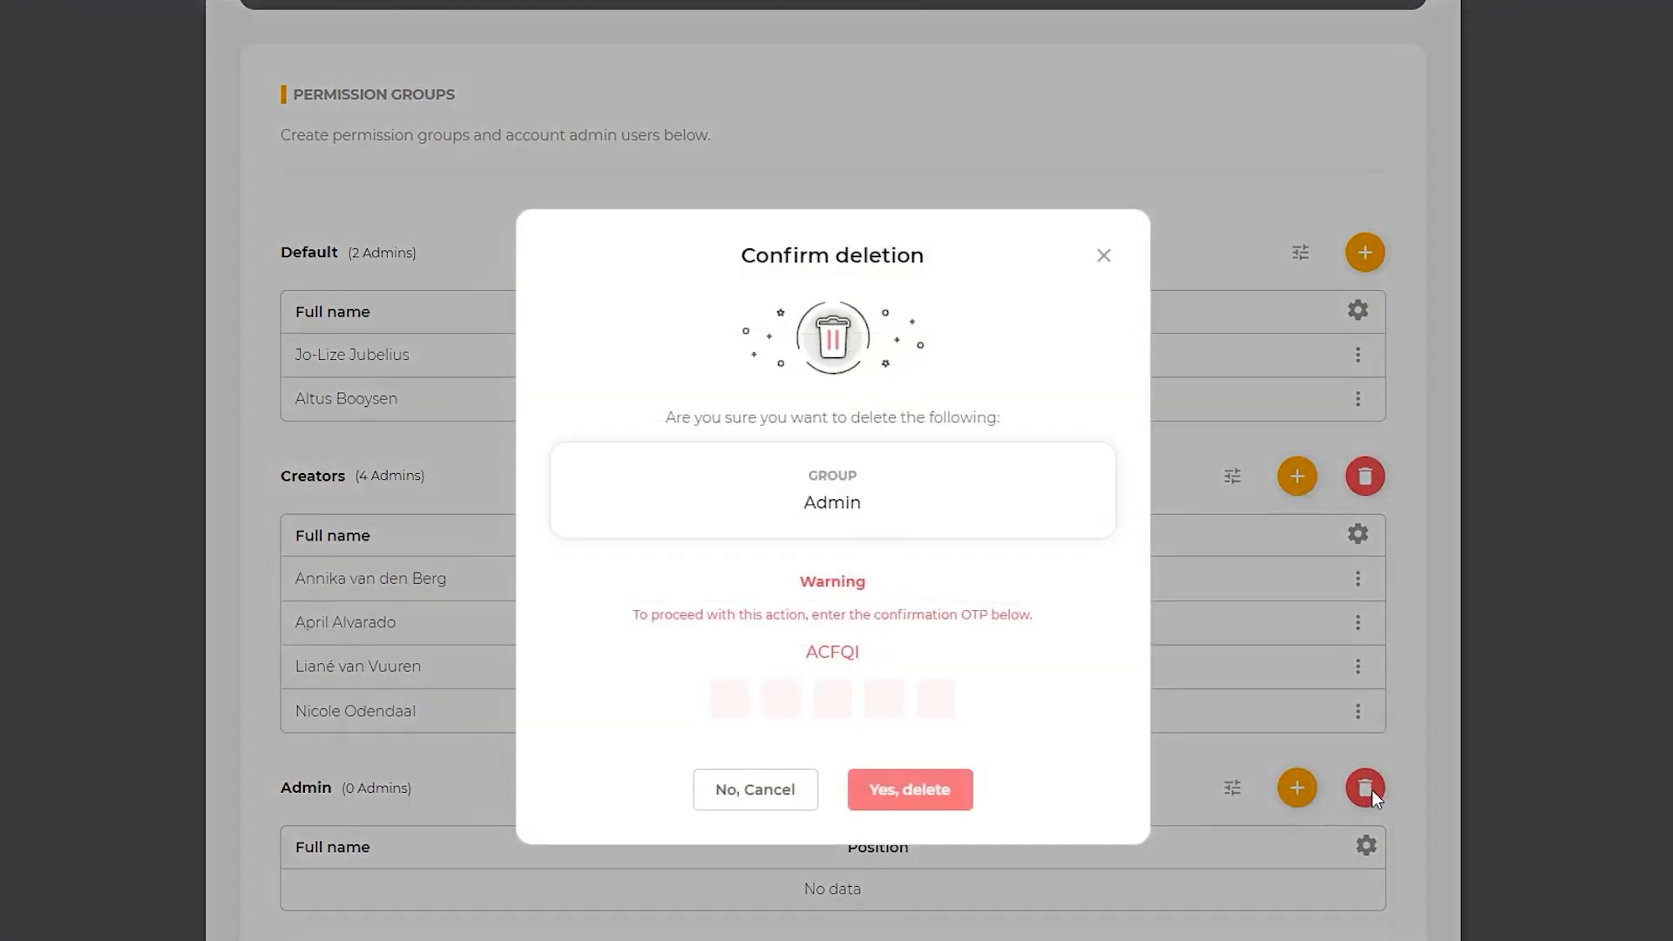
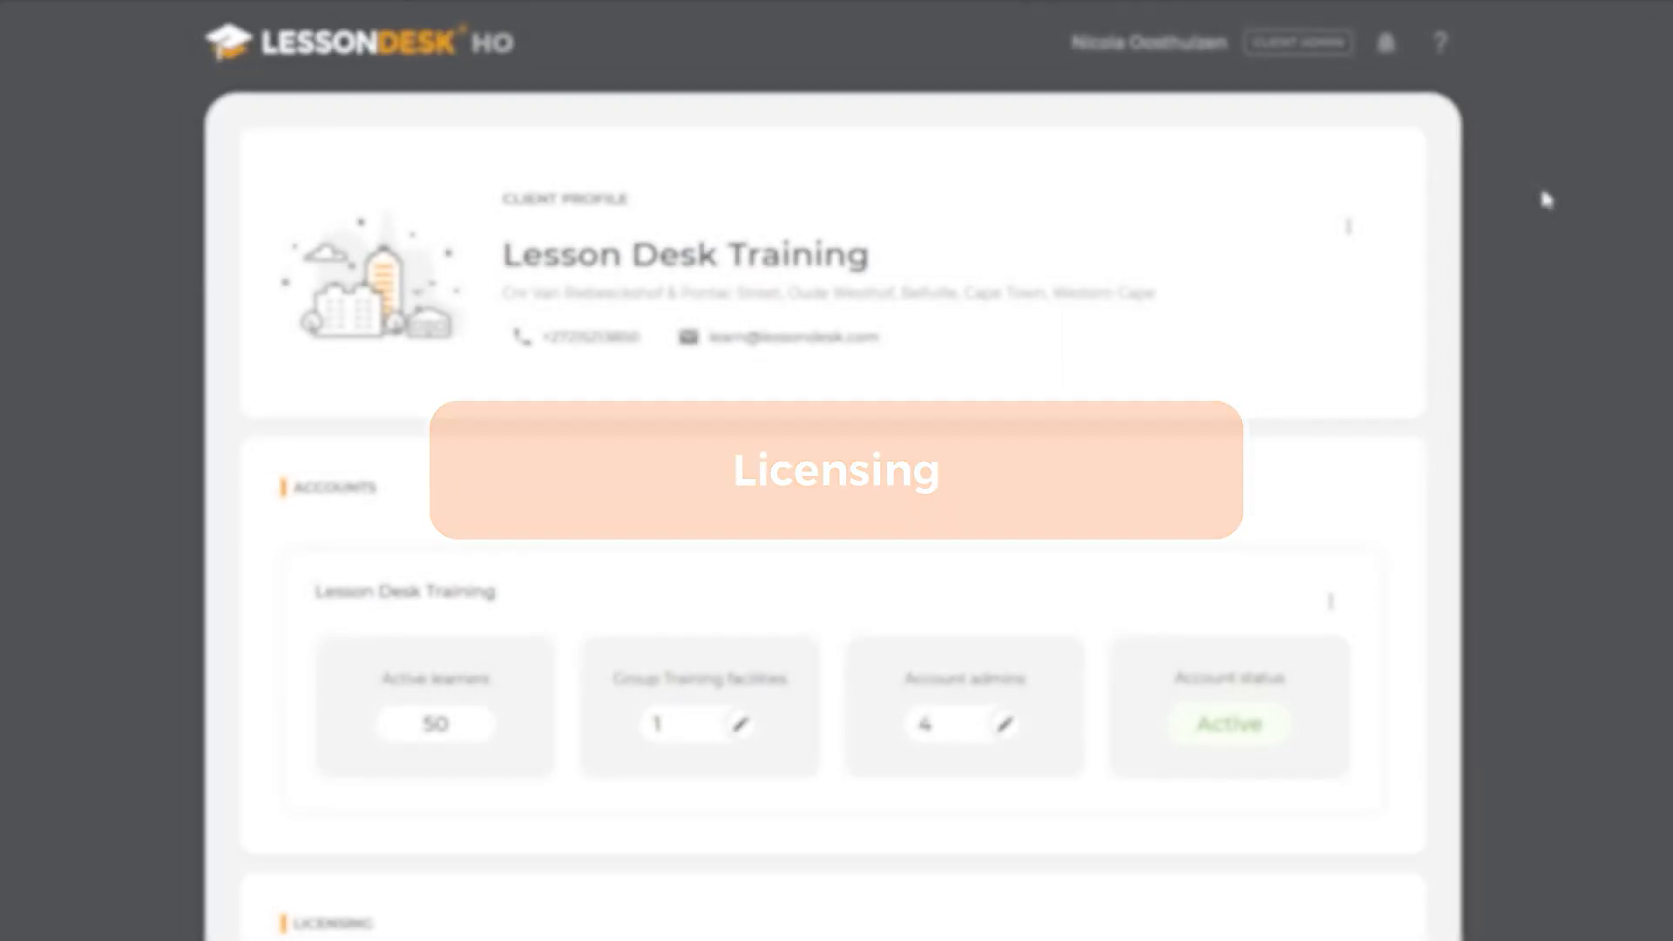
Step: Check the account choices in the Licensing section of the client profile and expand the activity of the Subscriptions group
scroll(1542, 209, down, 5)
scroll(1538, 209, down, 4)
scroll(1534, 215, down, 1)
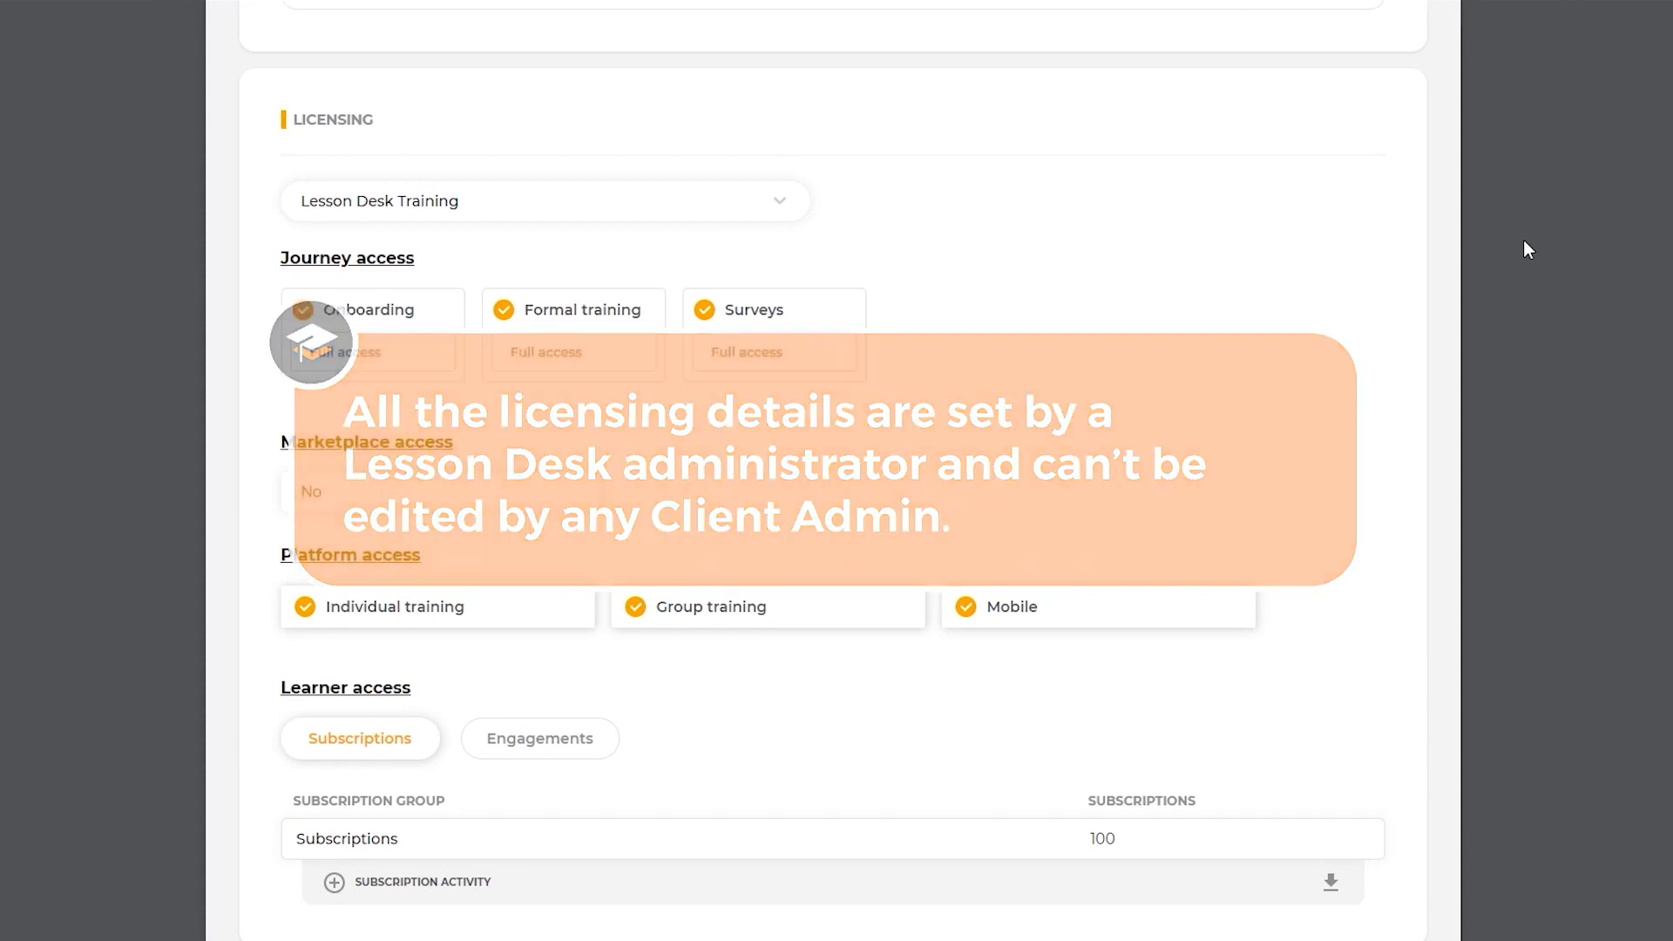
click(781, 201)
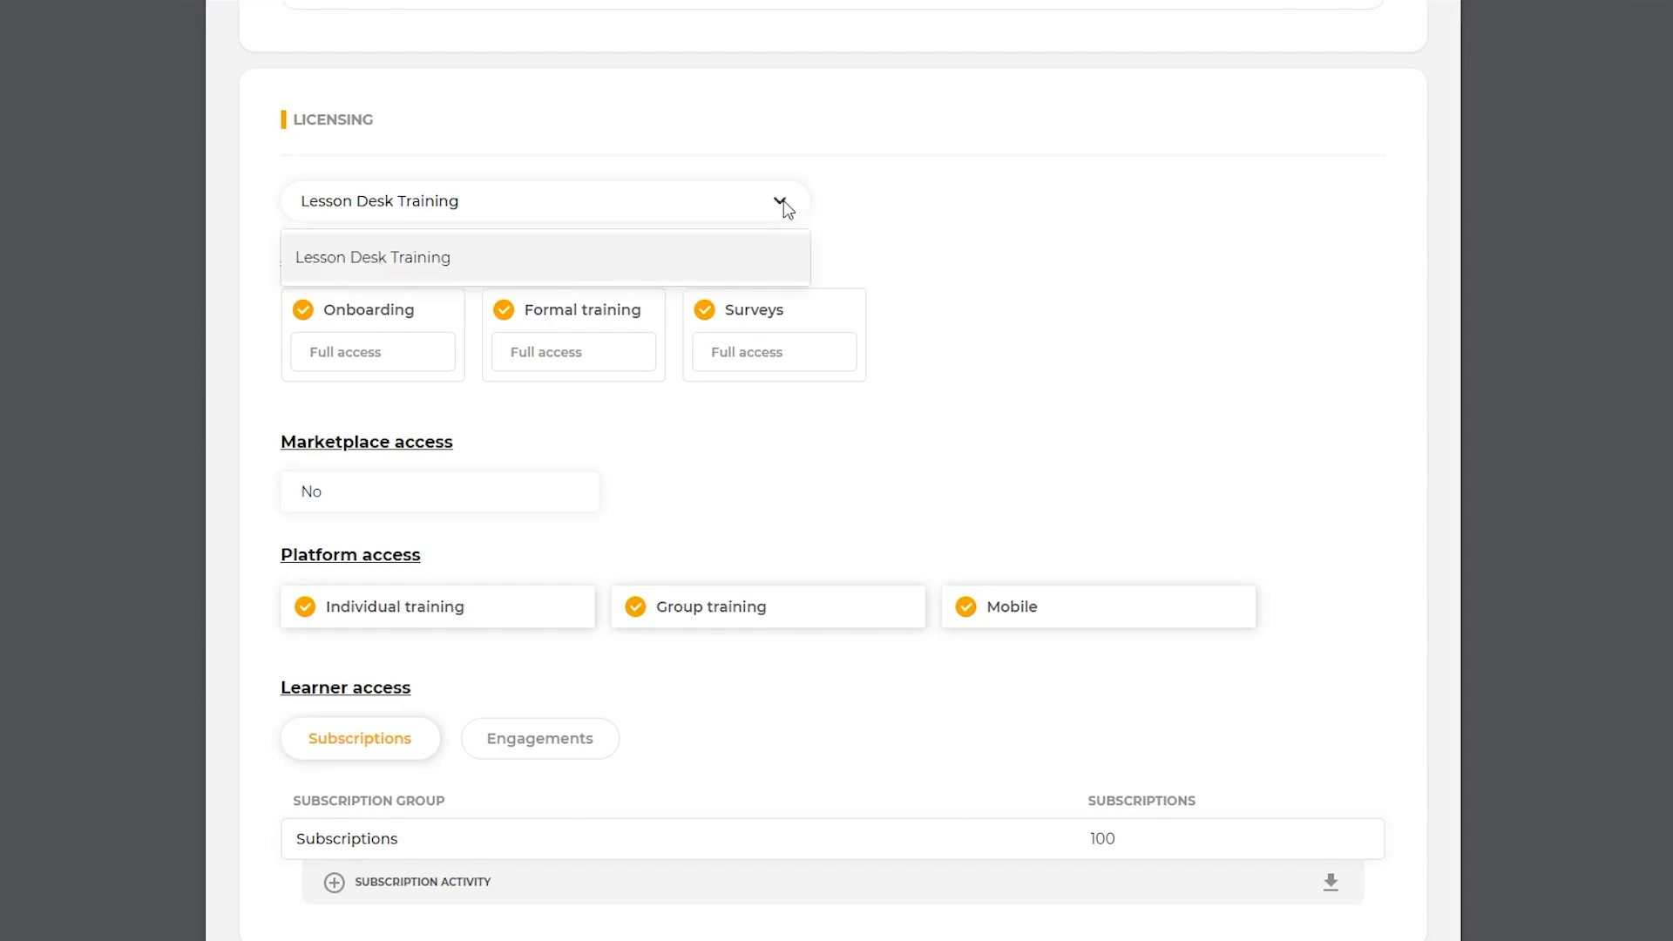
click(782, 200)
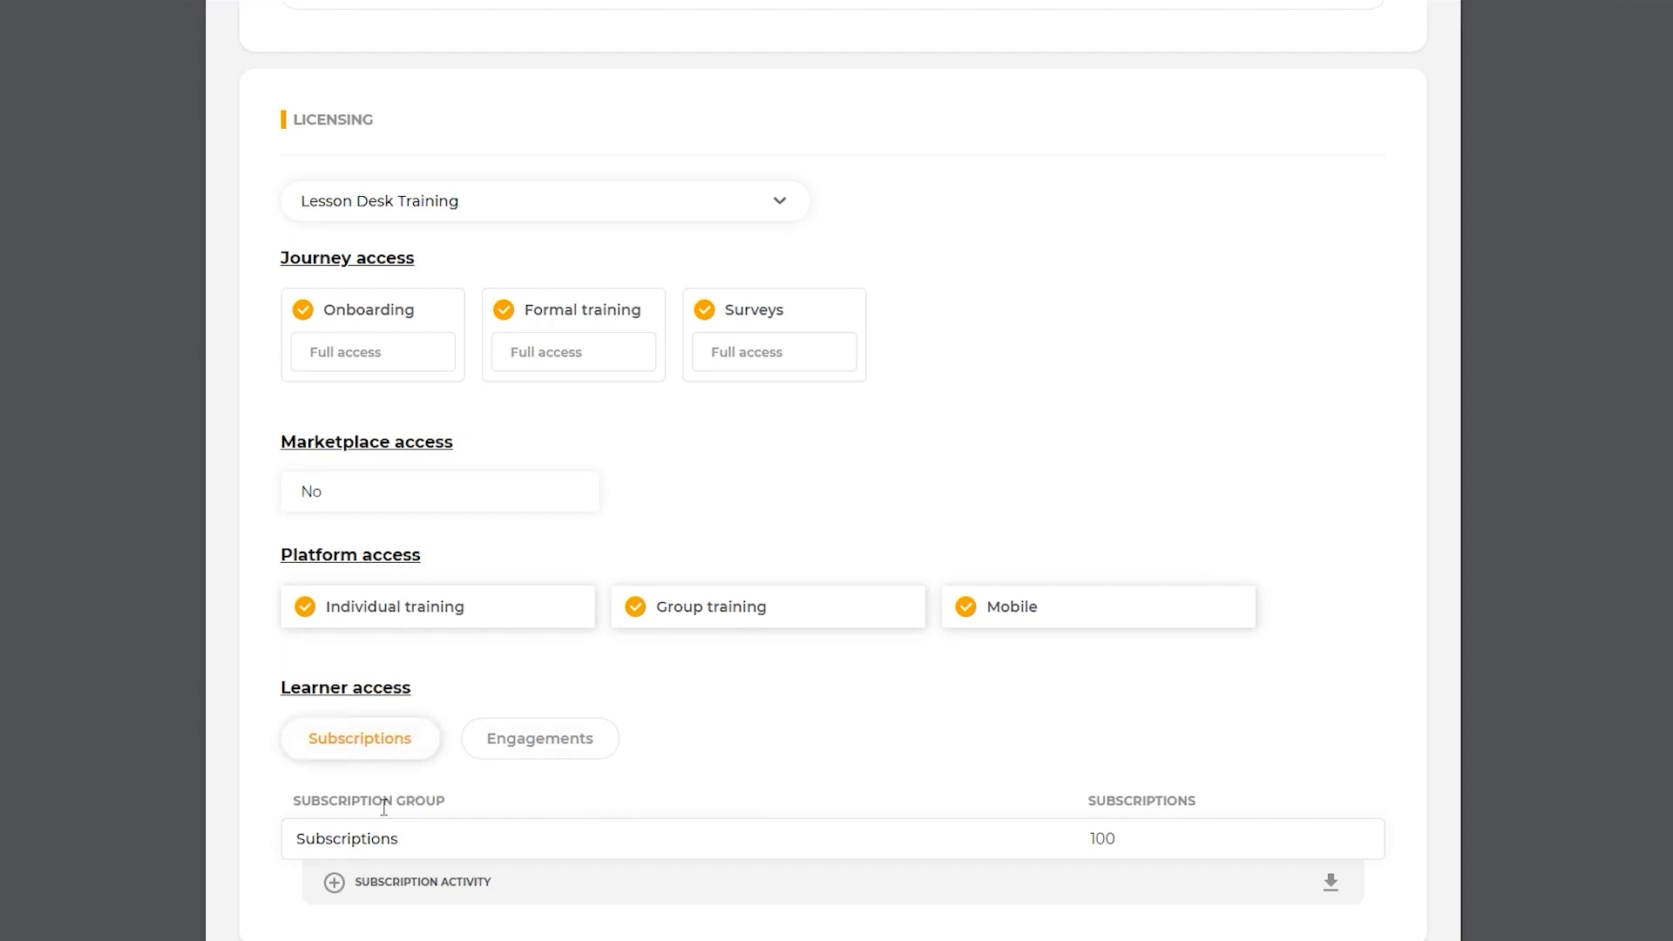
click(333, 884)
scroll(234, 926, down, 2)
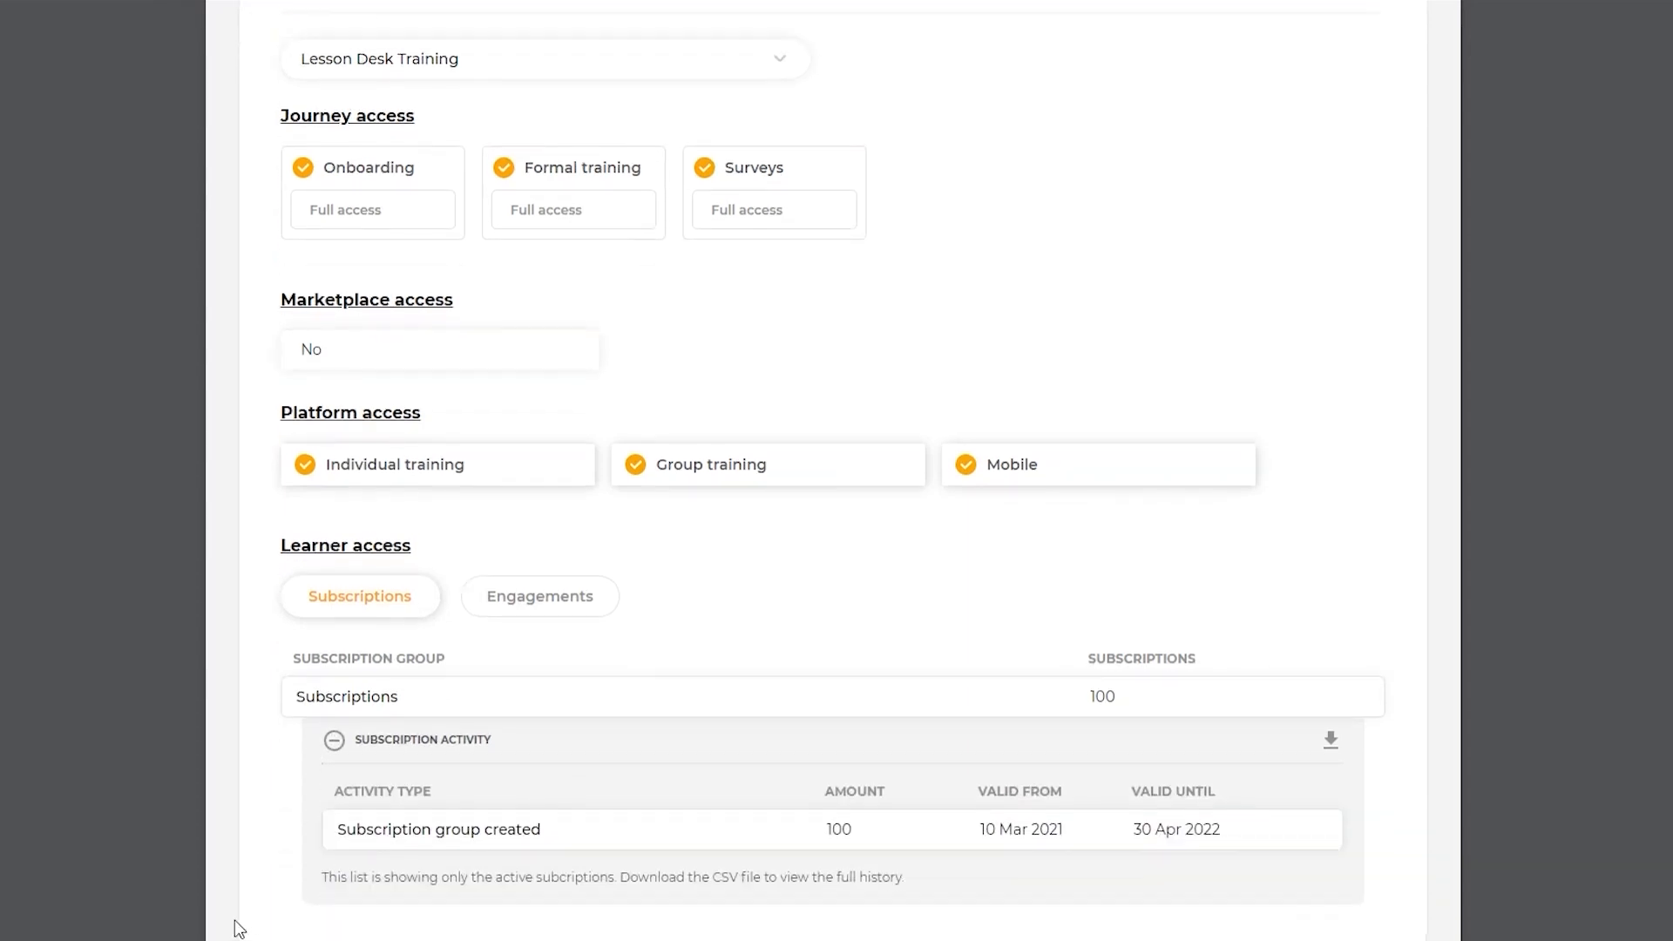
Step: Show the learner access engagements, expand the Formal training engagement activity and open the options for Formal training
click(539, 610)
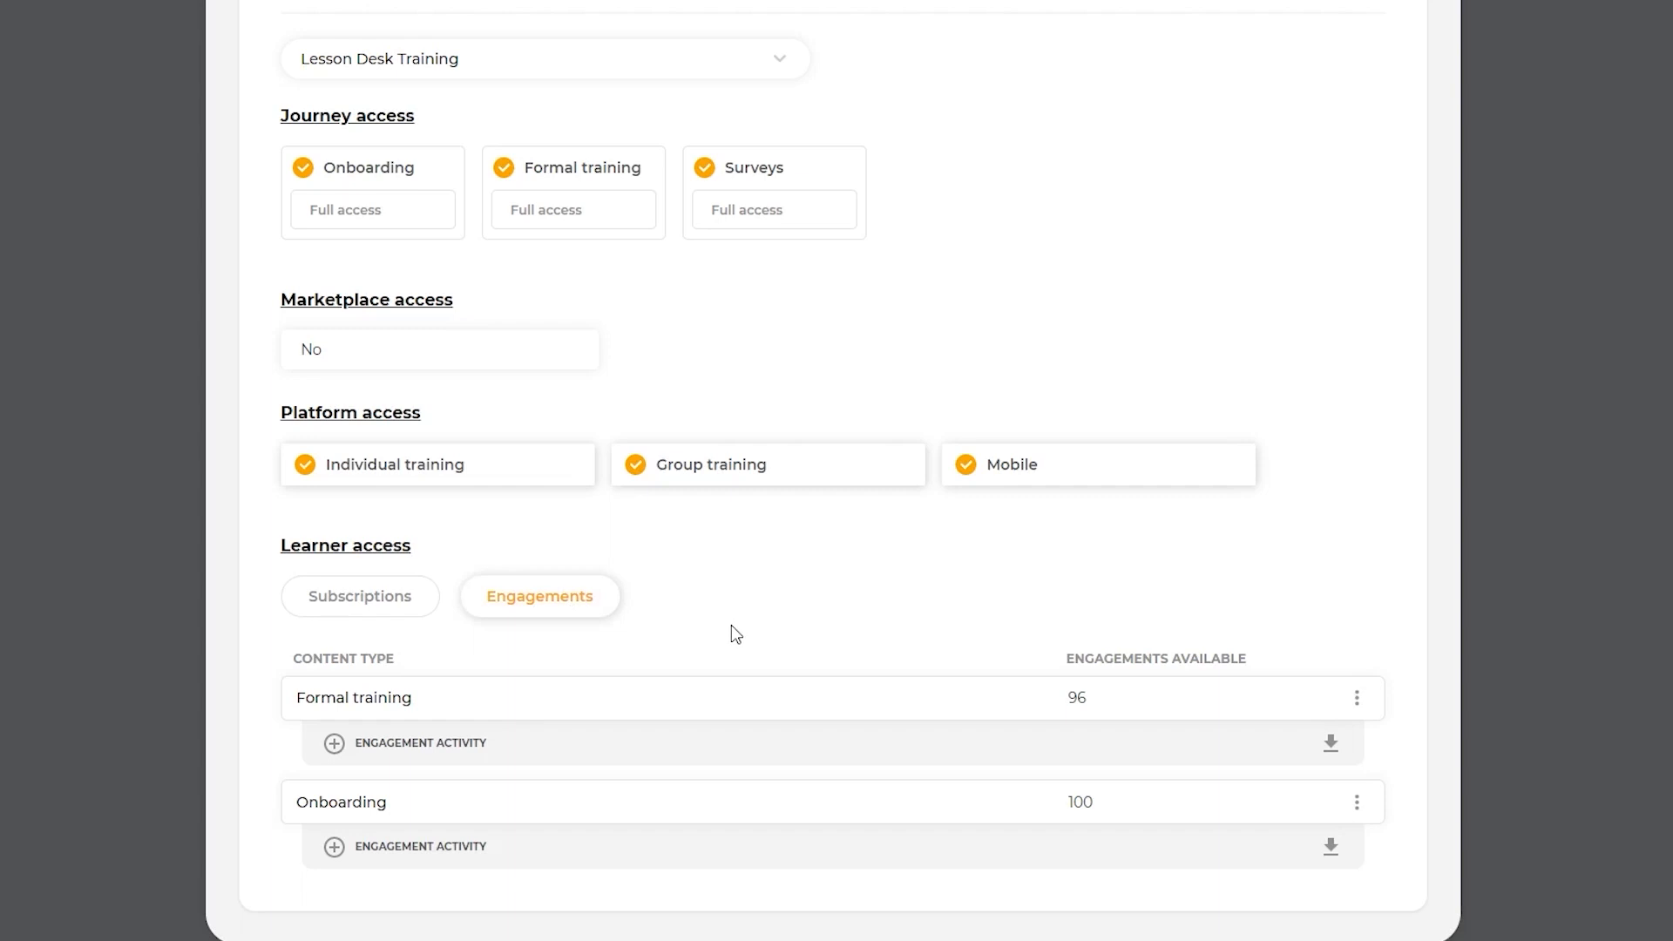
click(335, 745)
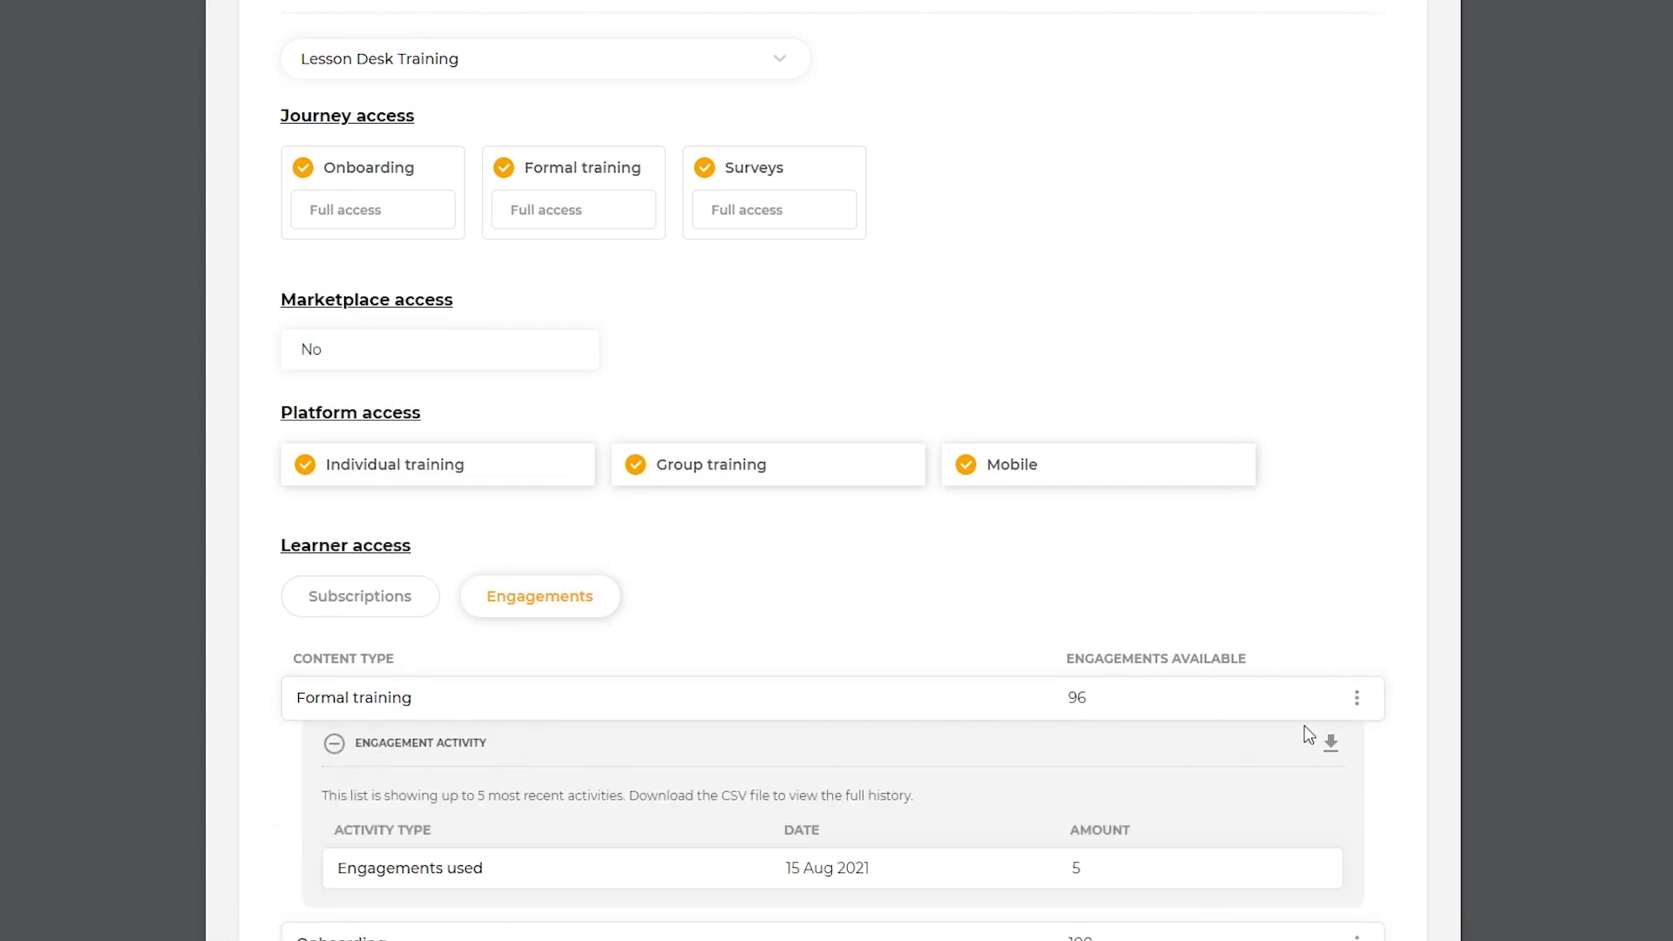
scroll(1384, 607, down, 3)
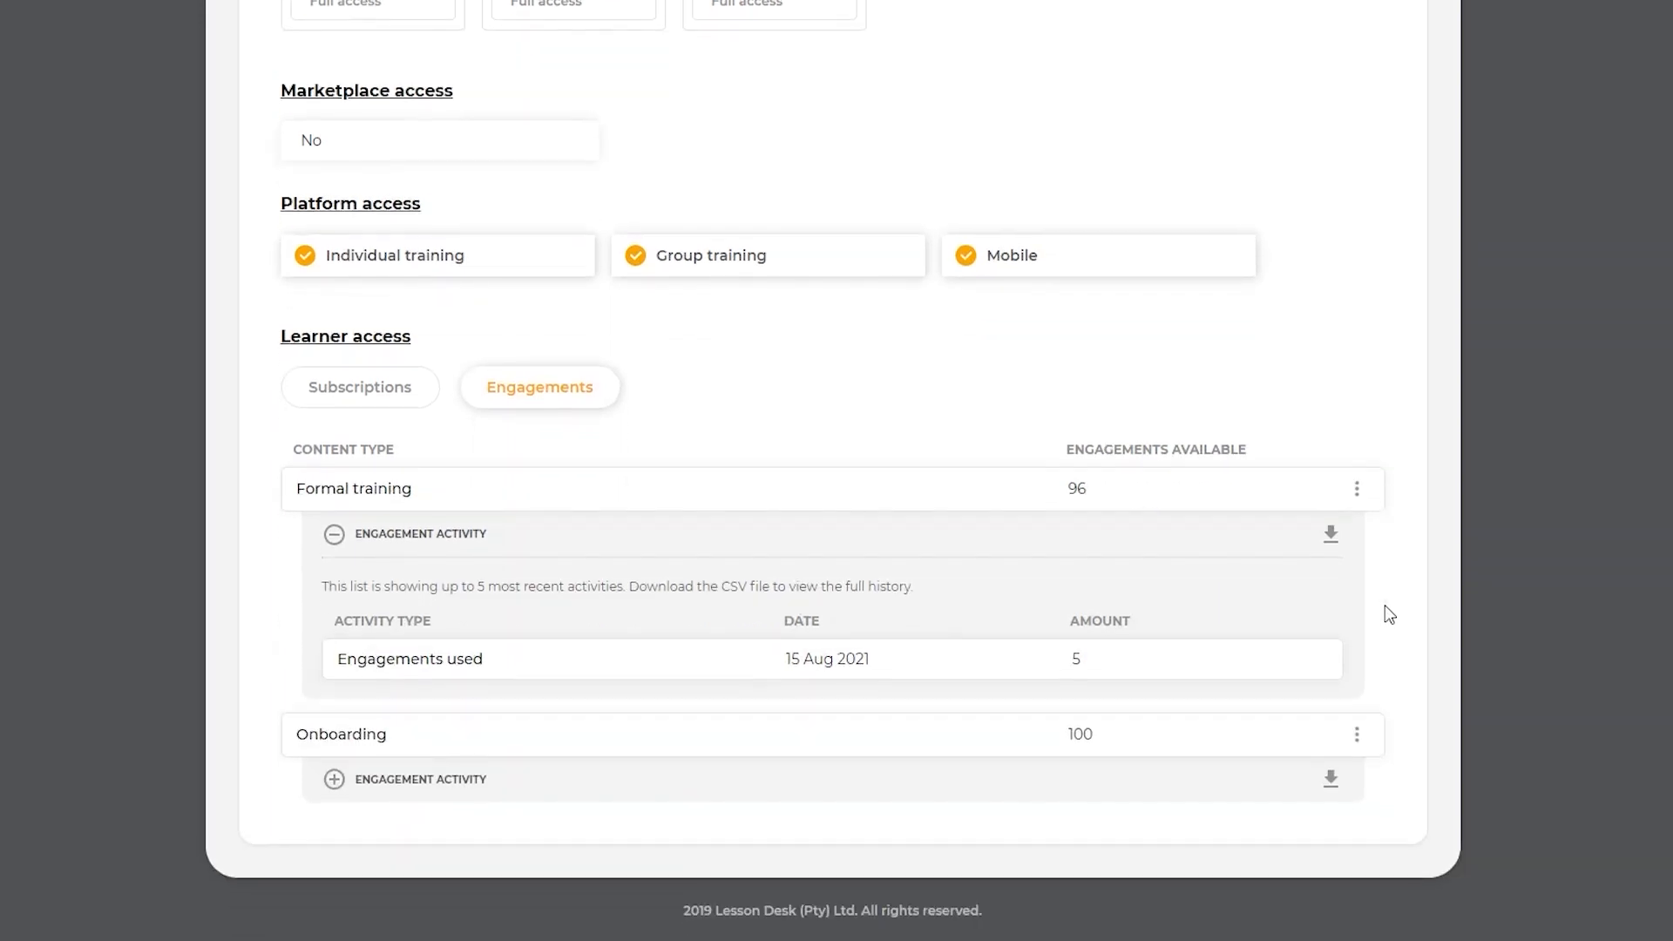
click(1359, 494)
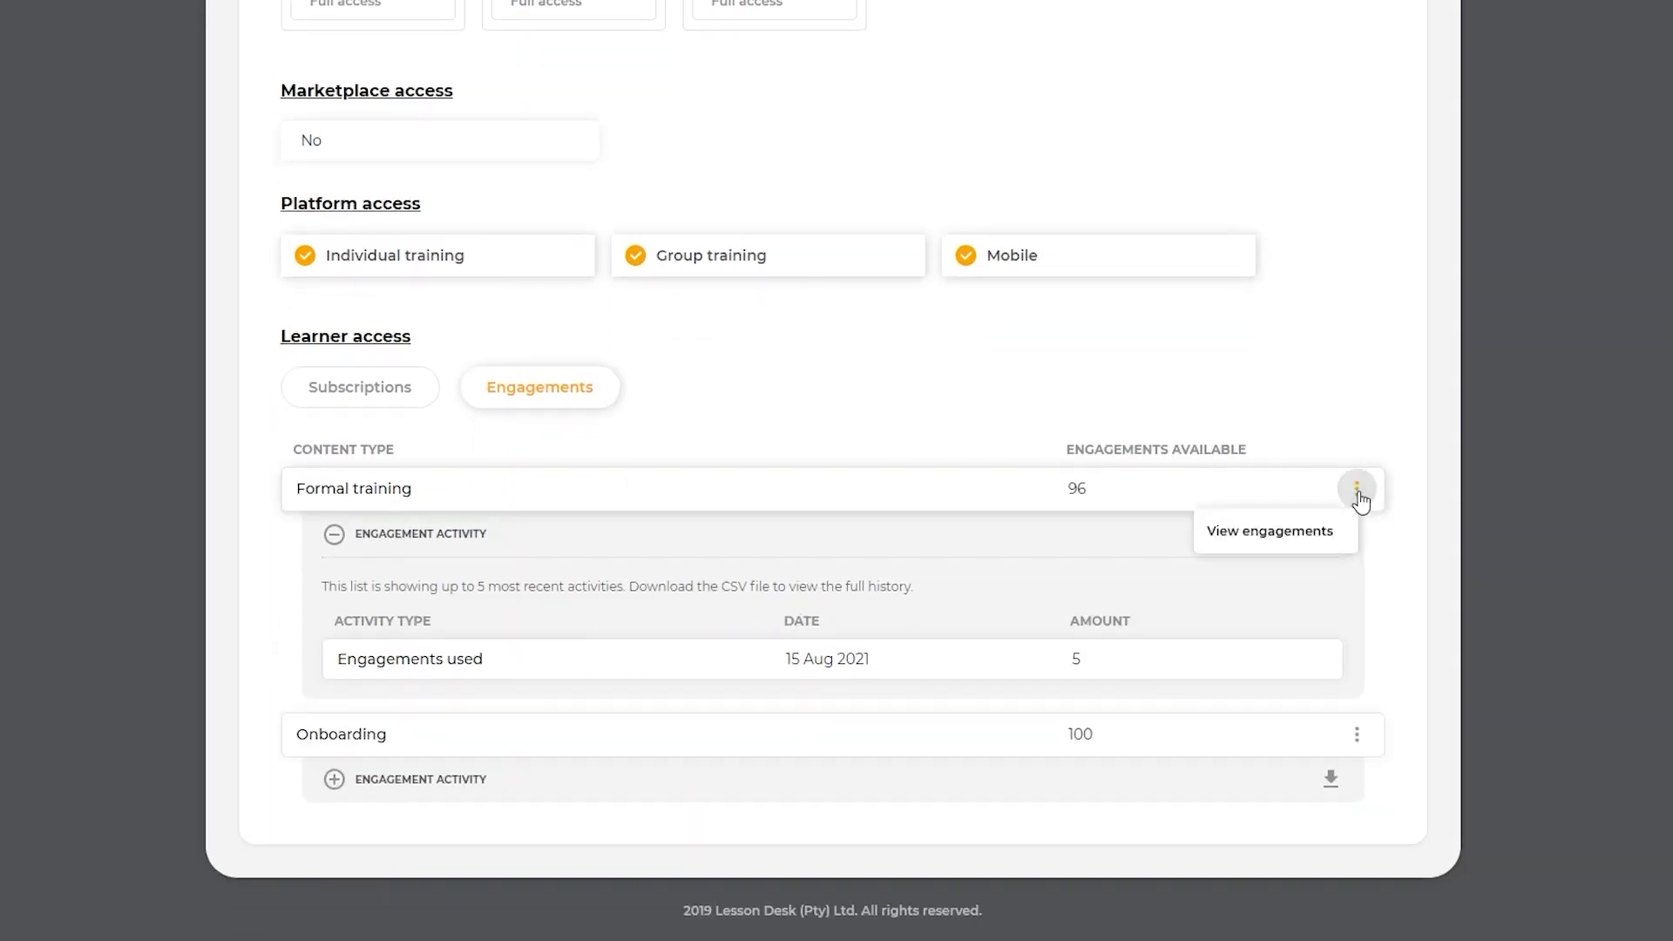